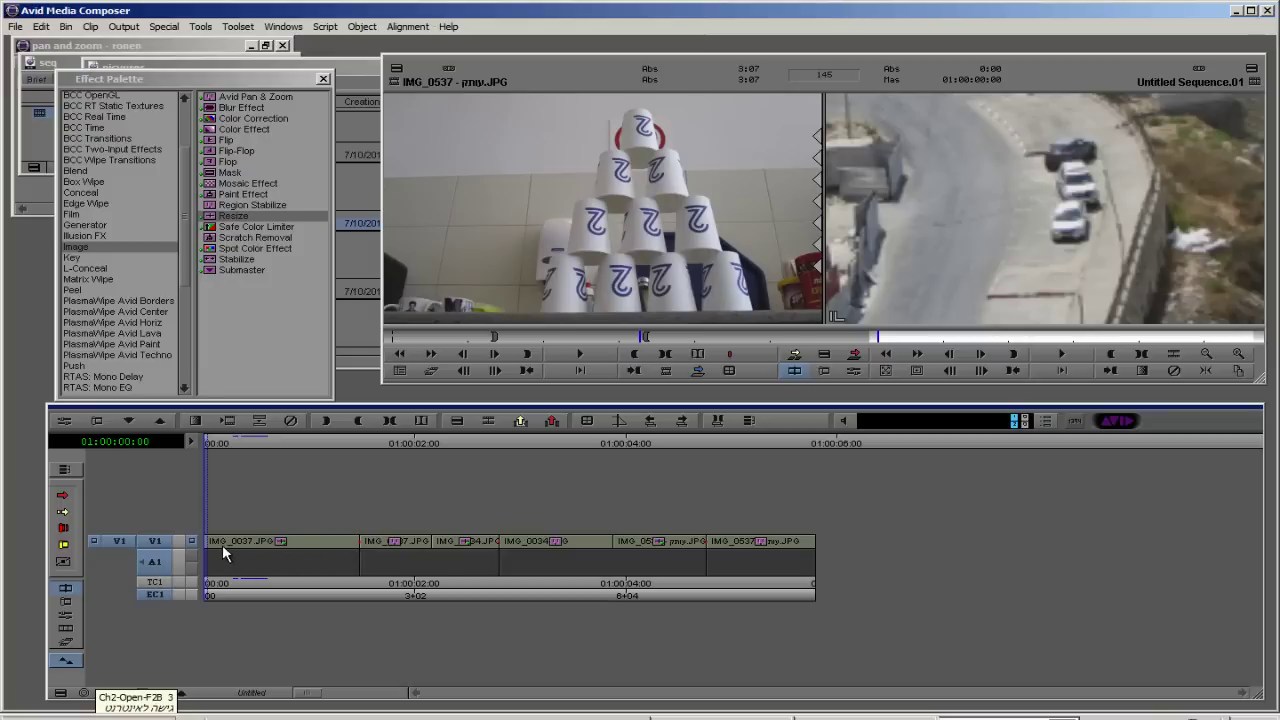
# Step: Review the finished pan and zoom sequence by scrubbing through its clips and playing it from the start
pyautogui.moveTo(228, 555); pyautogui.dragTo(377, 553)
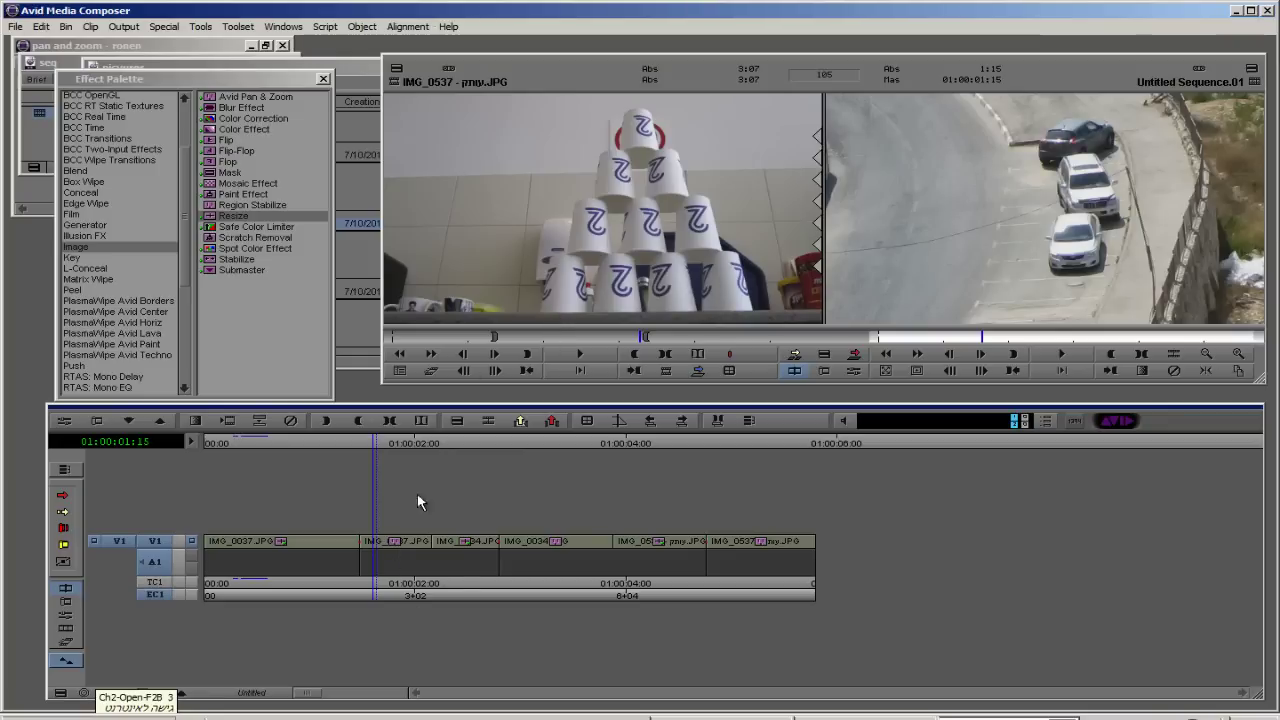
pyautogui.moveTo(436, 541); pyautogui.dragTo(450, 540)
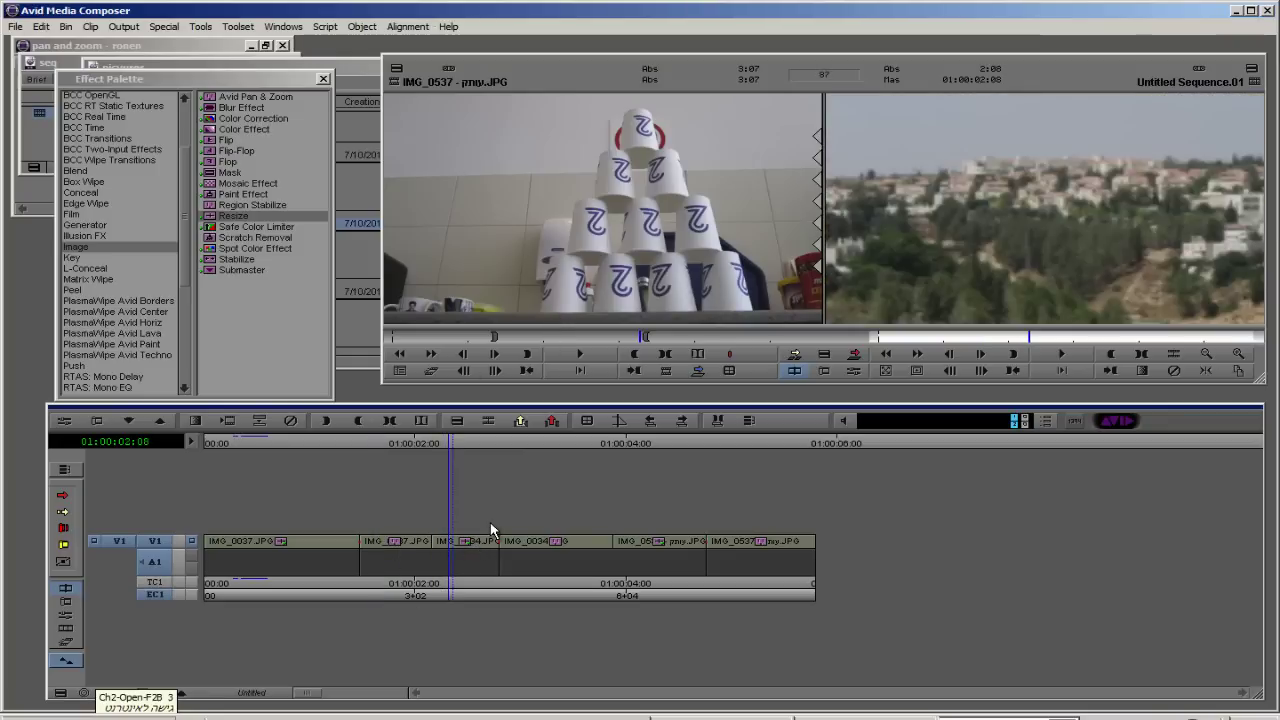
pyautogui.moveTo(452, 549); pyautogui.dragTo(203, 571)
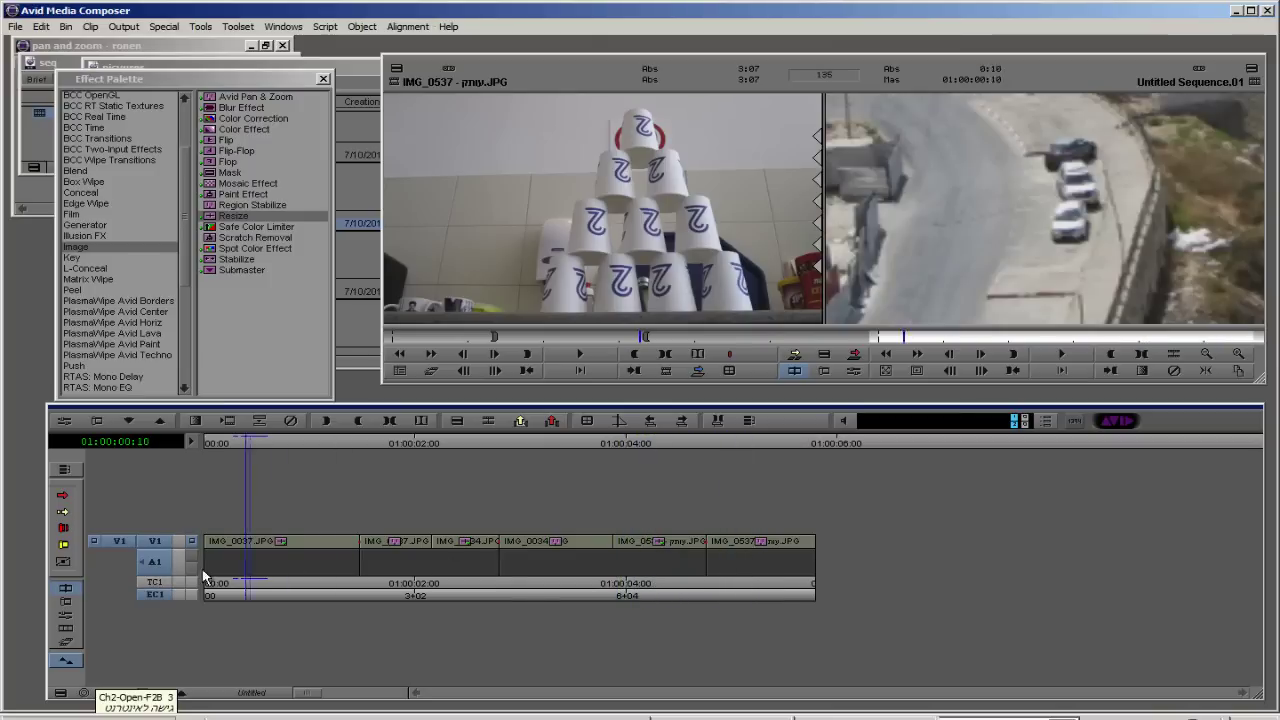
pyautogui.click(887, 371)
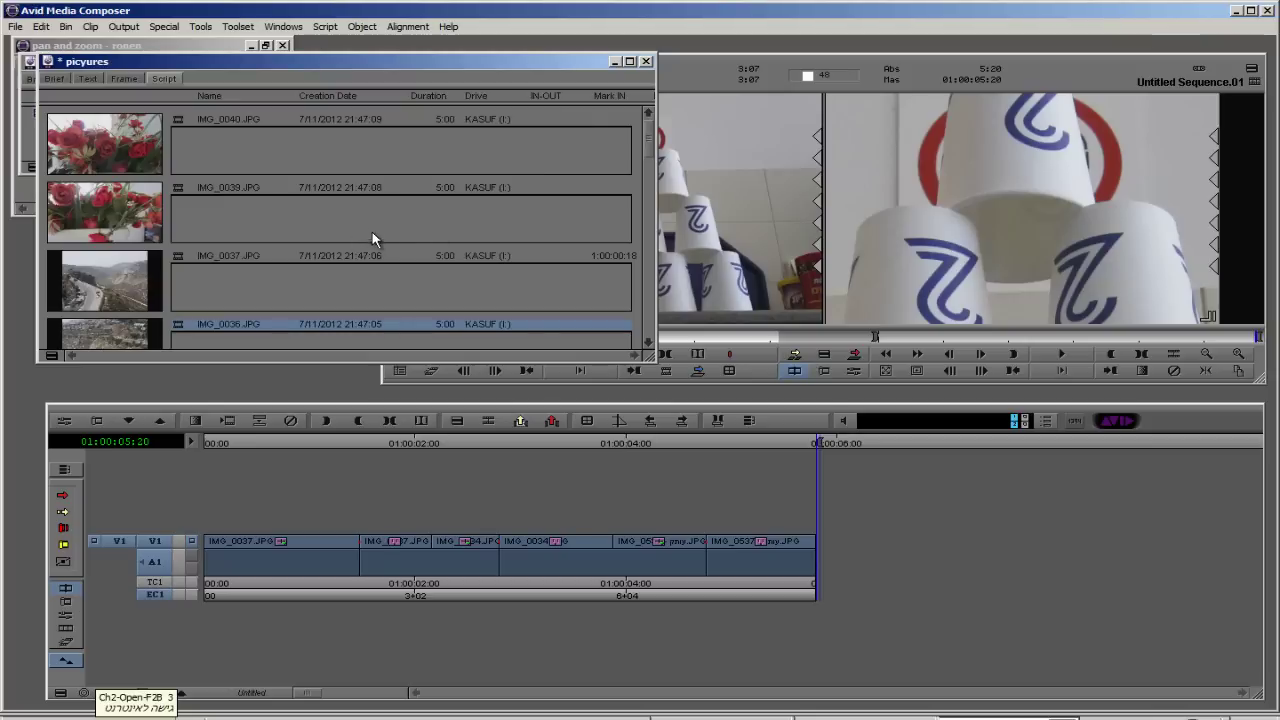
# Step: Show the picyures bin in Brief view and resize its window to look over the imported stills
pyautogui.click(53, 78)
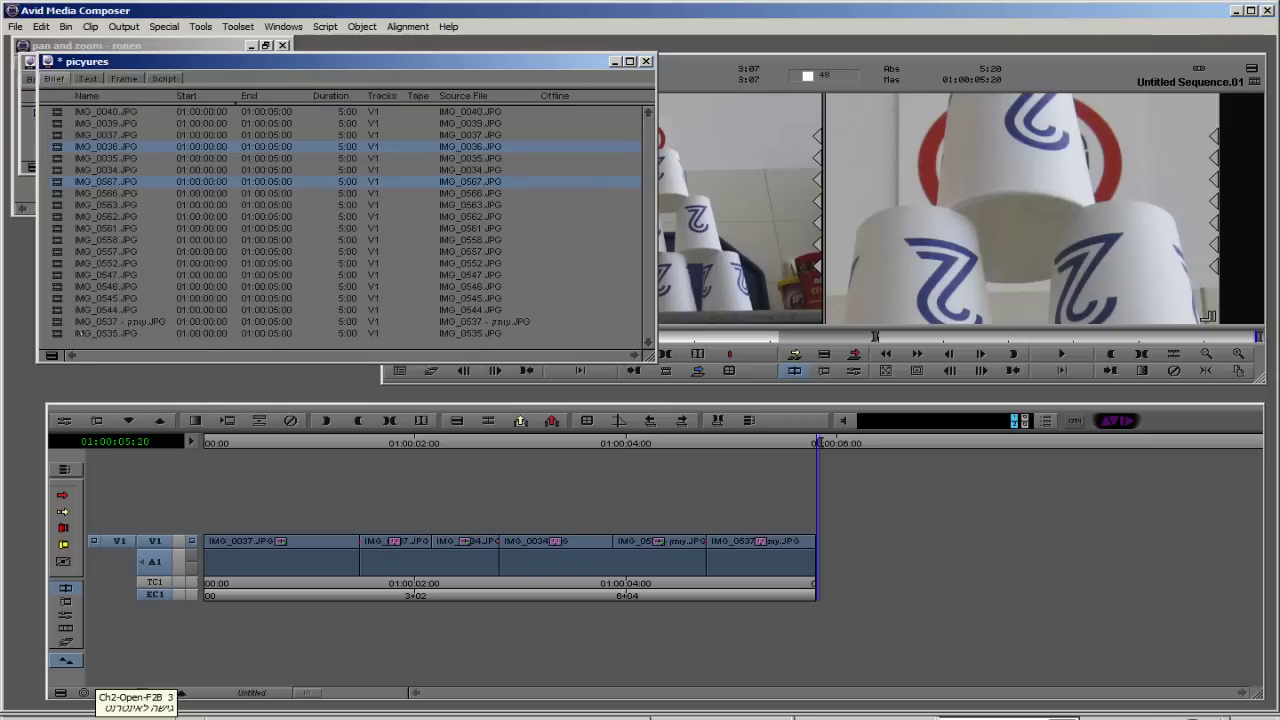
pyautogui.moveTo(82, 361); pyautogui.dragTo(95, 389)
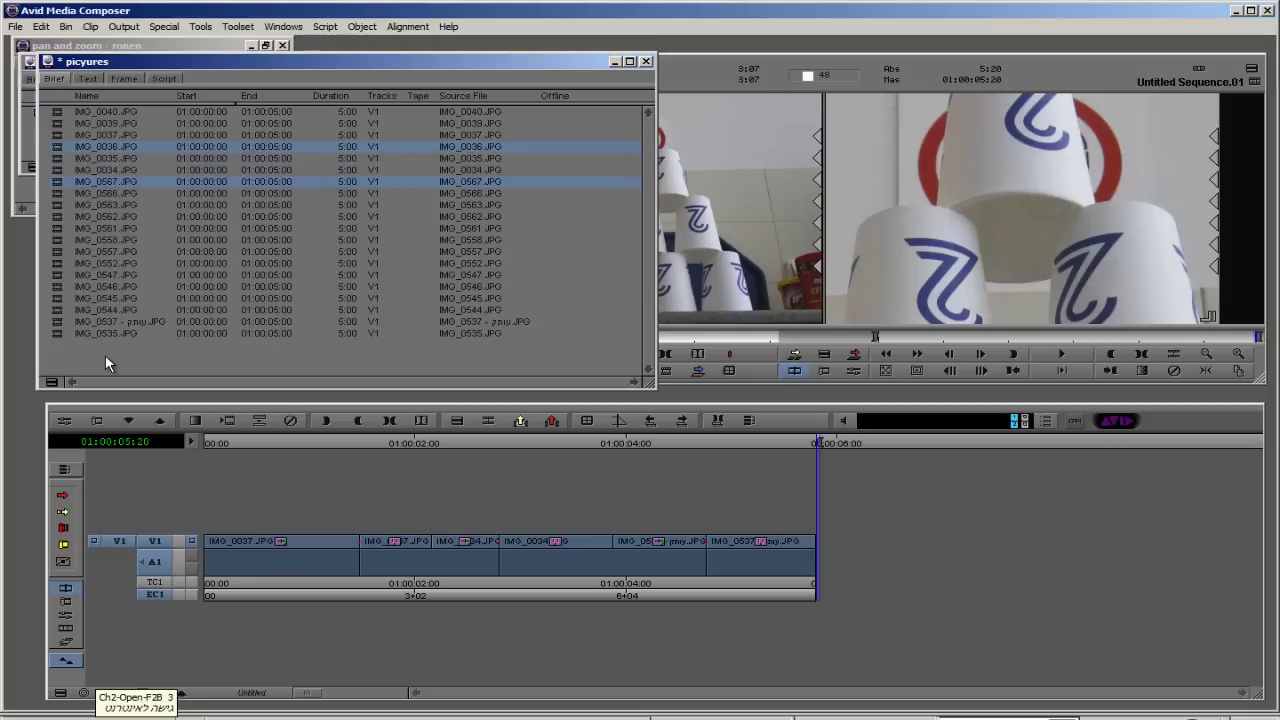
pyautogui.hotkey('ctrl', 's')
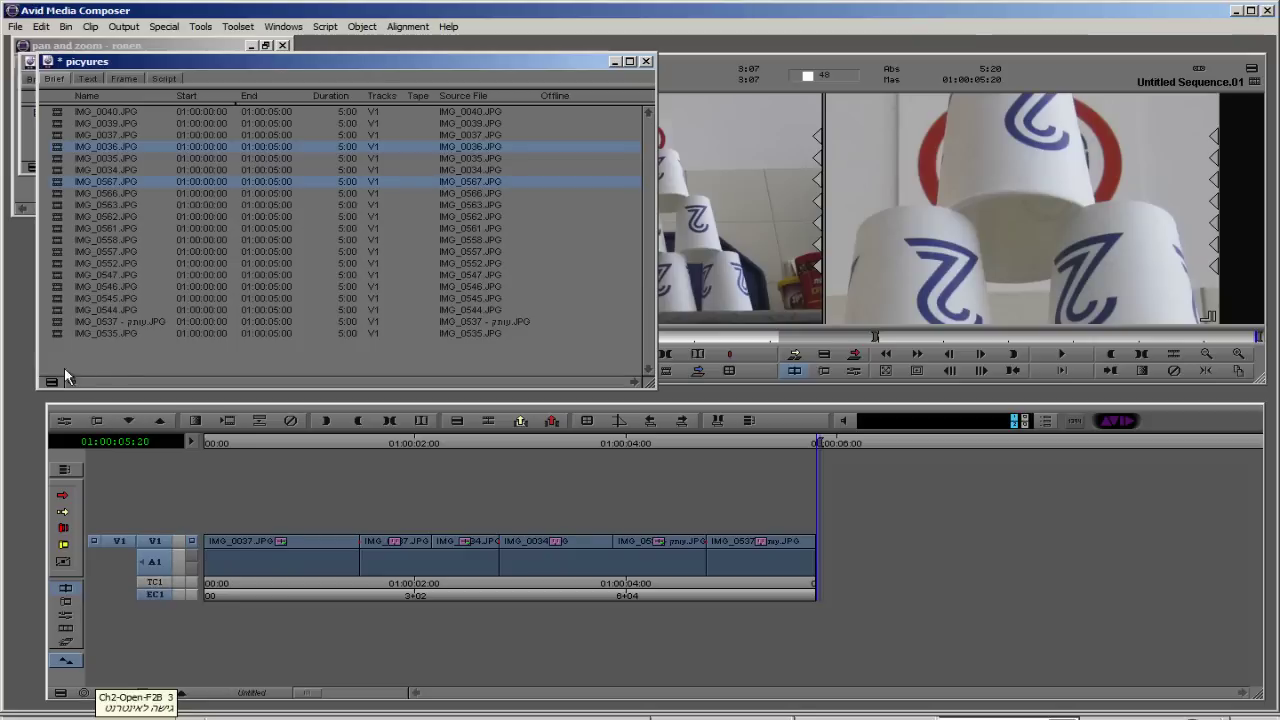
pyautogui.click(79, 359)
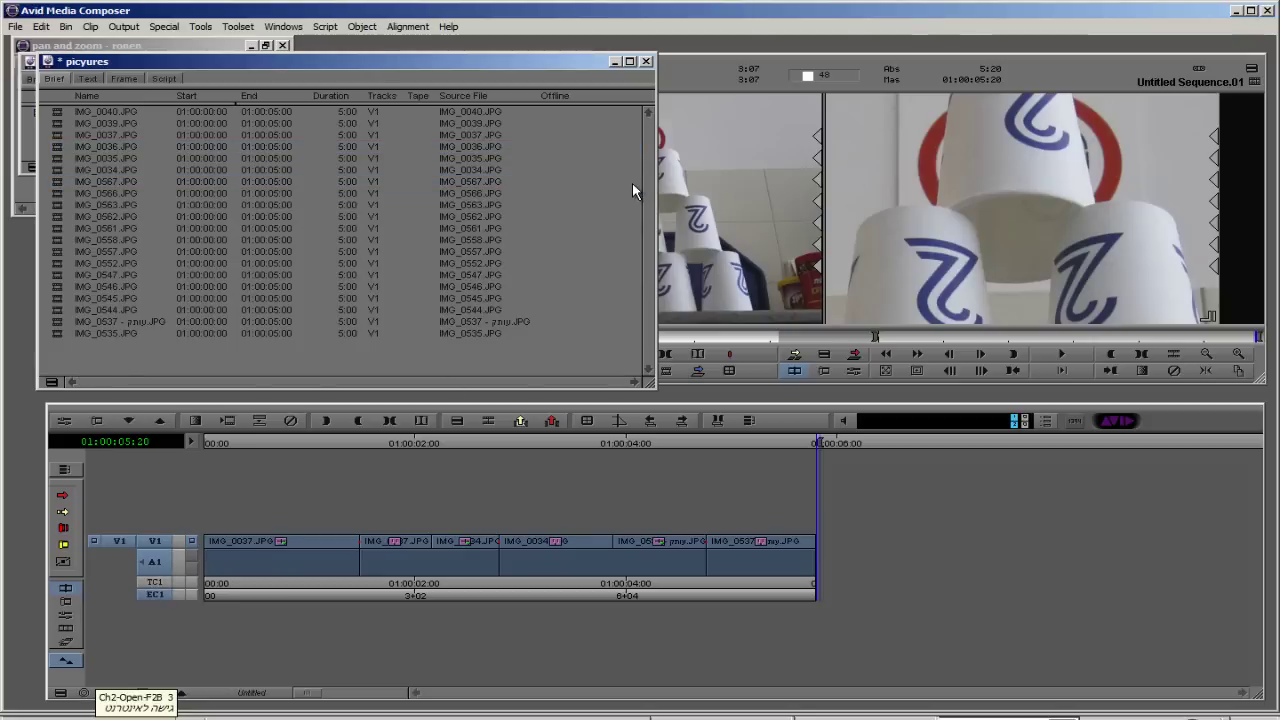
pyautogui.moveTo(652, 387); pyautogui.dragTo(365, 343)
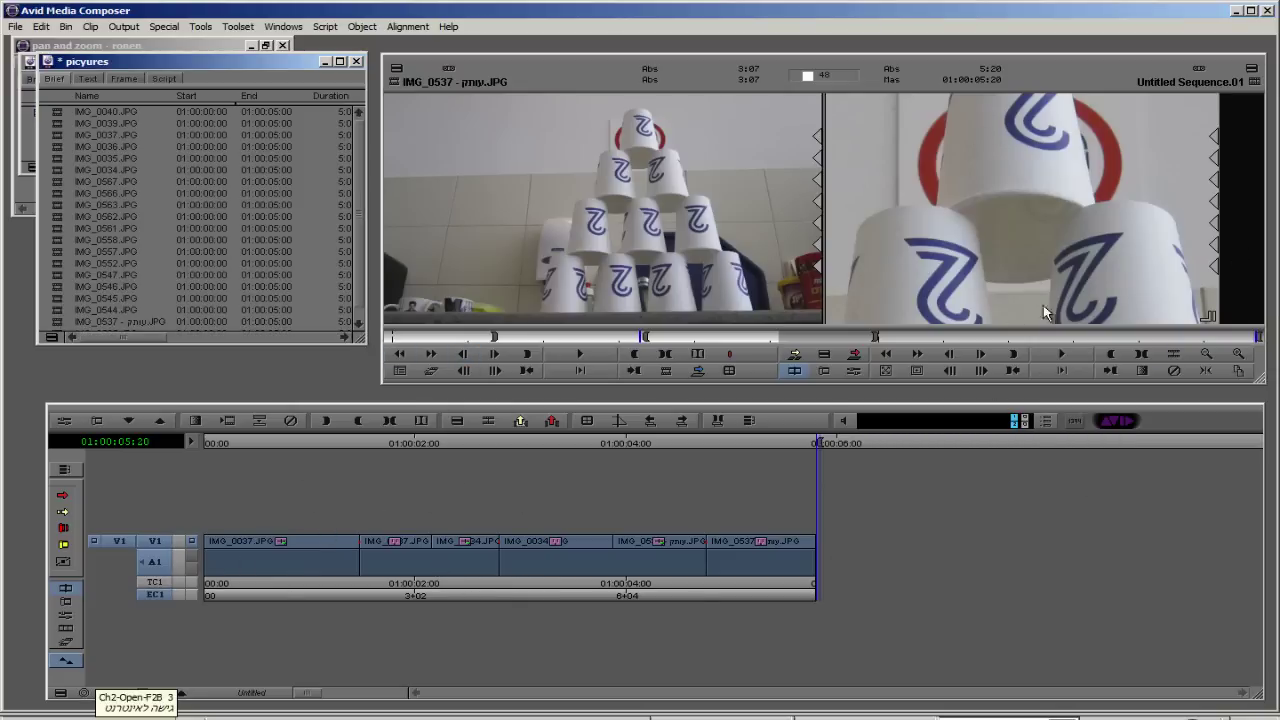
# Step: Delete everything from the sequence and overwrite the marked part of the IMG_0537 cup picture into it
pyautogui.hotkey('ctrl', 'a')
pyautogui.press('Delete')
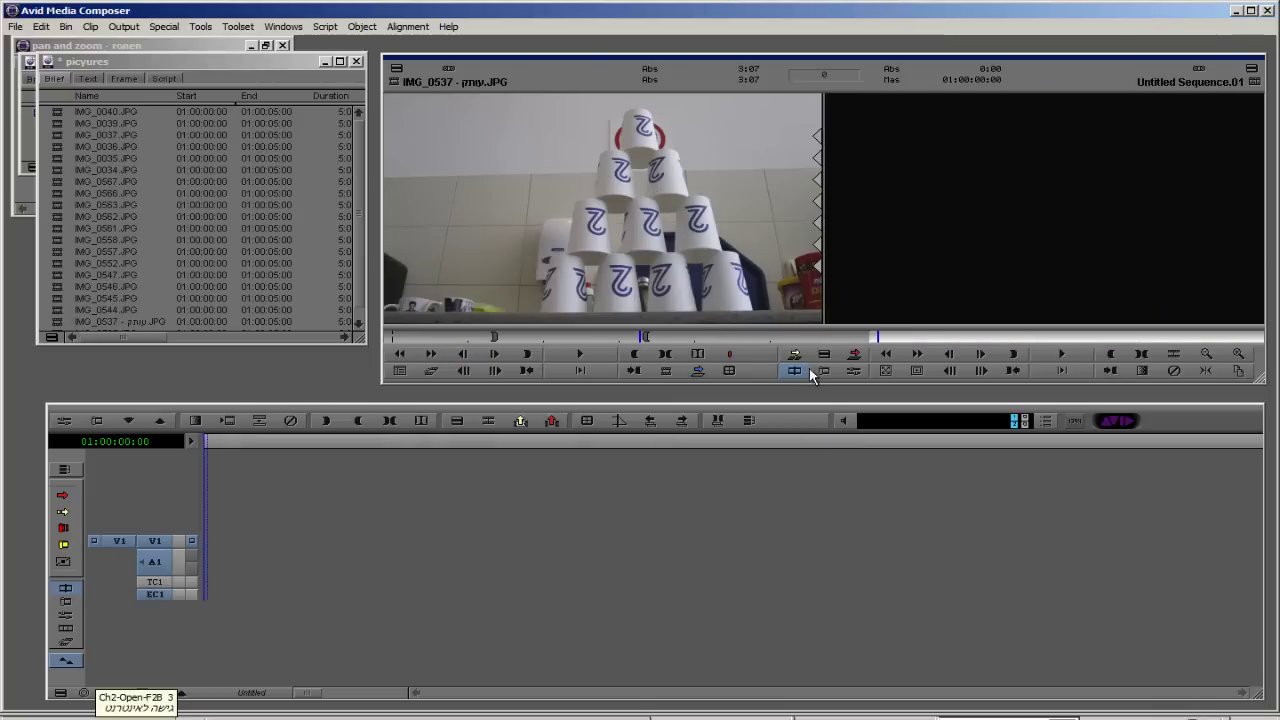
pyautogui.click(854, 353)
# Step: Switch the picyures bin to Frame view and enlarge its window to expose the thumbnails
pyautogui.moveTo(153, 100); pyautogui.dragTo(190, 75)
pyautogui.click(152, 137)
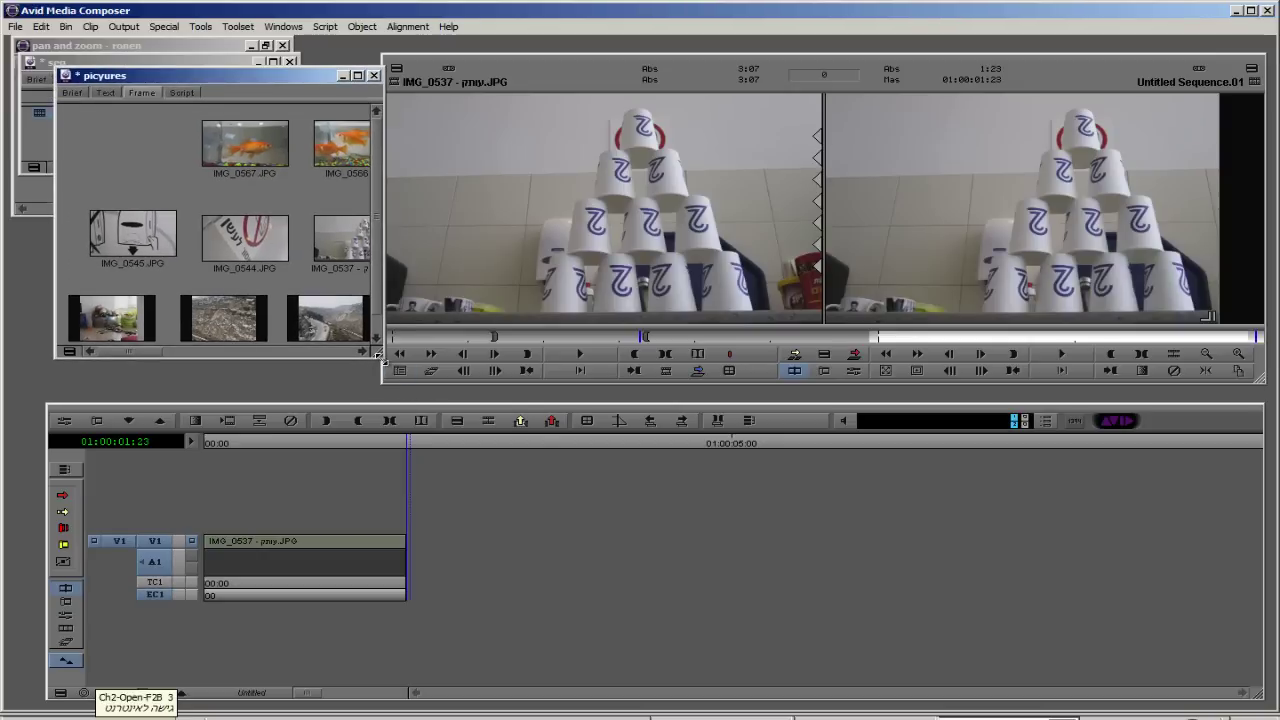
pyautogui.moveTo(379, 356); pyautogui.dragTo(874, 542)
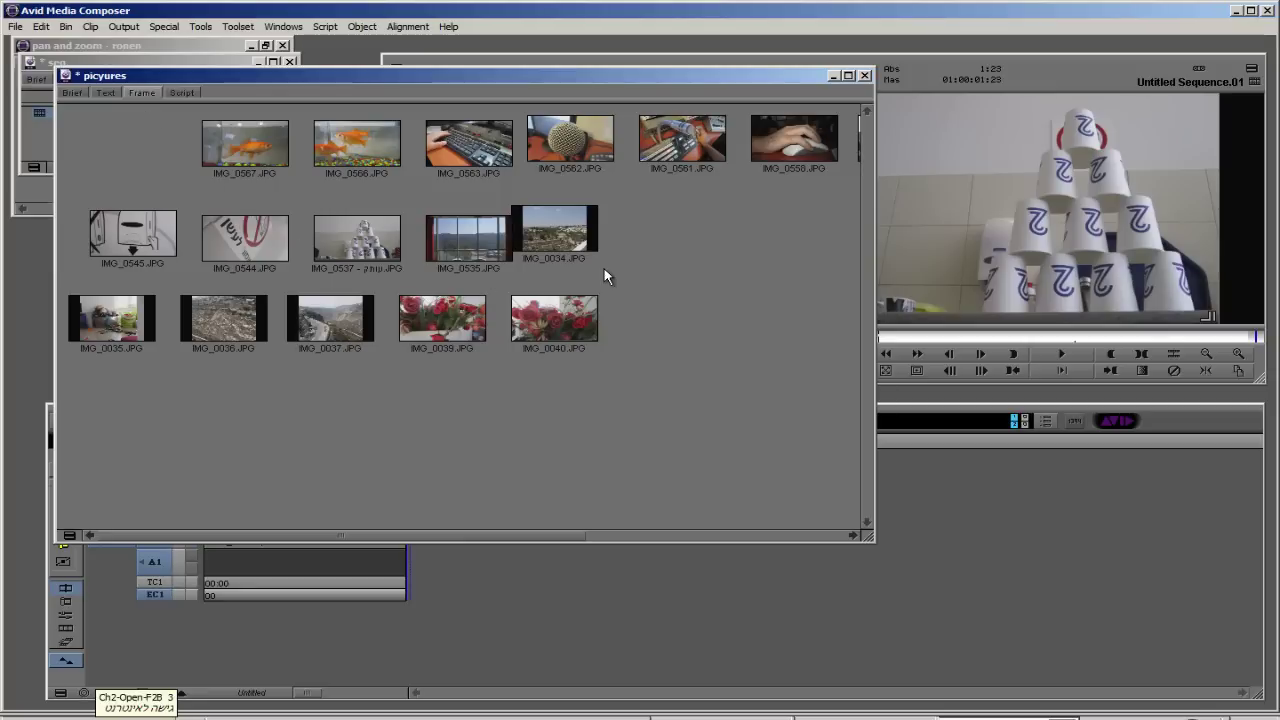
# Step: Load IMG_0037.JPG, mark its out point at 2:23 and overwrite it into the sequence after the cup picture
pyautogui.doubleClick(340, 313)
pyautogui.moveTo(470, 341); pyautogui.dragTo(613, 349)
pyautogui.click(632, 356)
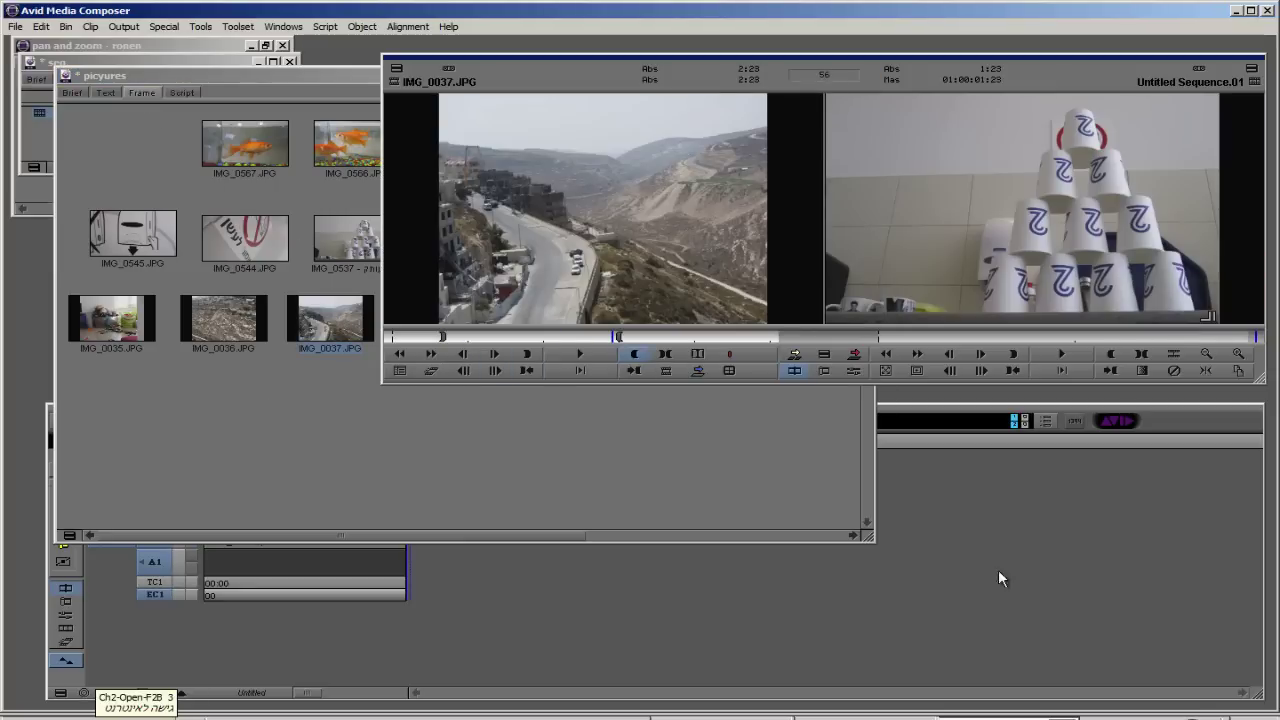
pyautogui.click(998, 570)
pyautogui.click(858, 356)
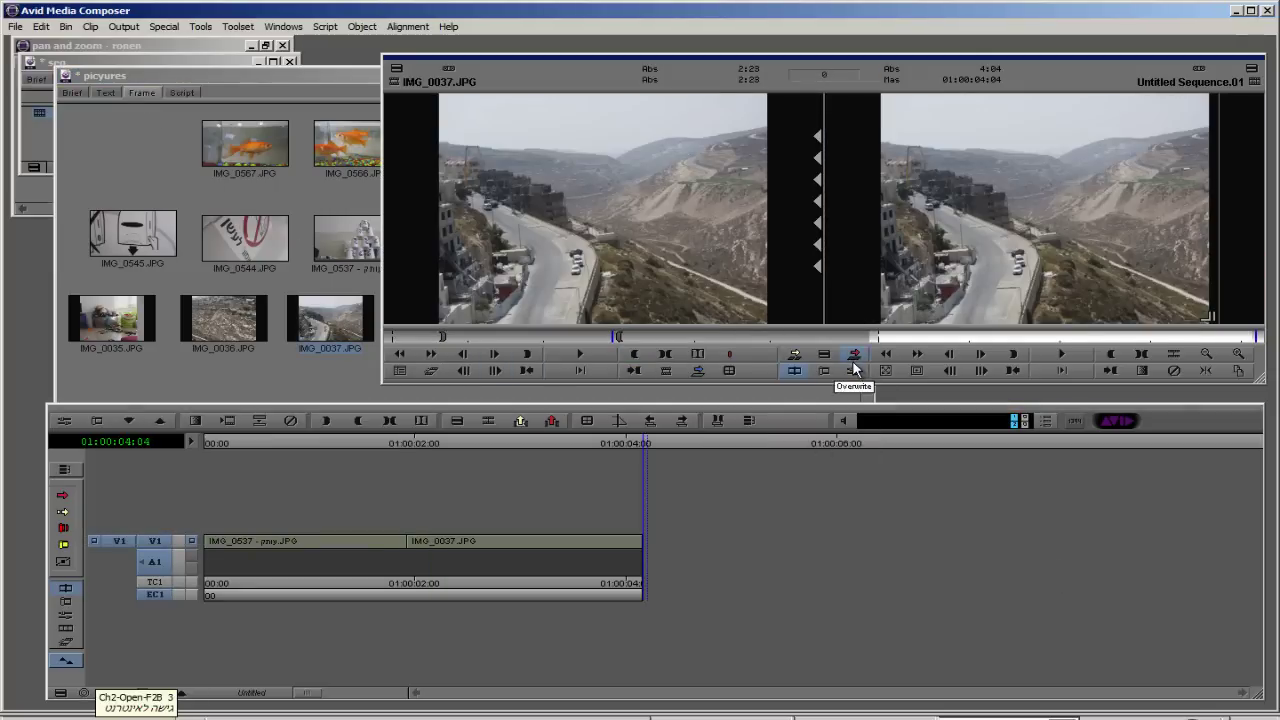
# Step: Load IMG_0034.JPG, mark its out point at 2:22 and overwrite it at the end of the sequence
pyautogui.click(229, 80)
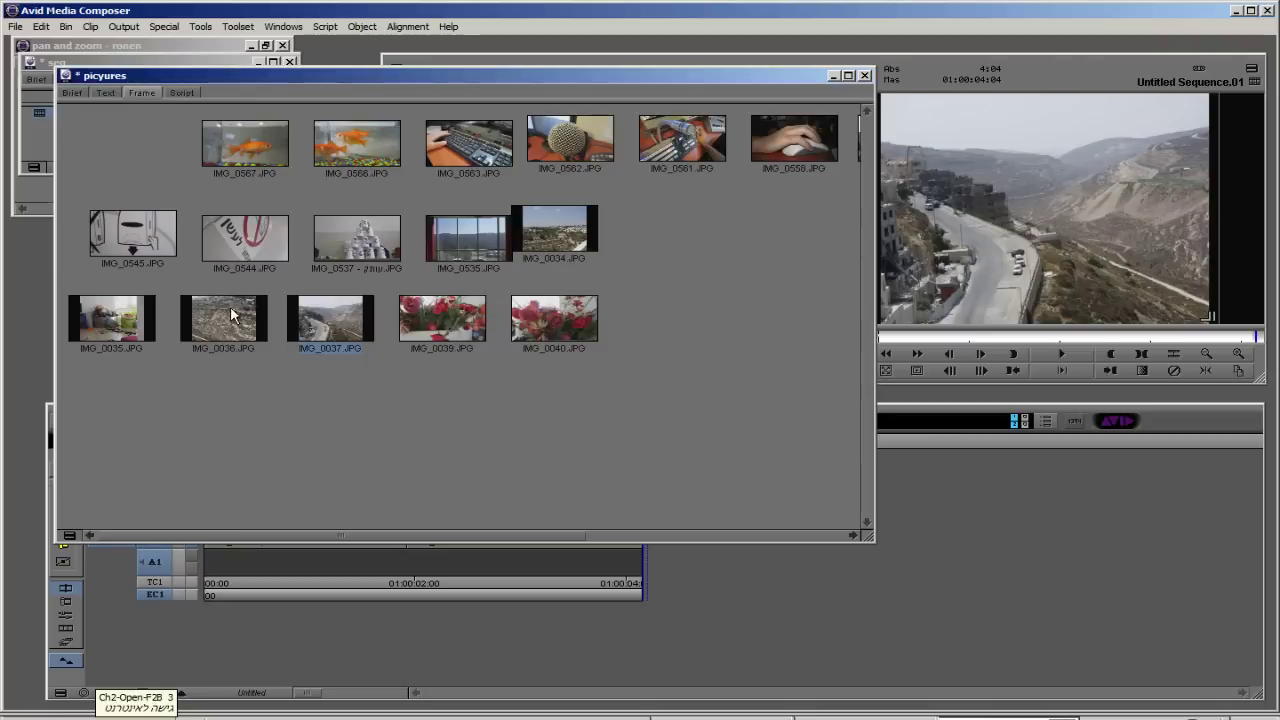
pyautogui.click(558, 235)
pyautogui.doubleClick(558, 235)
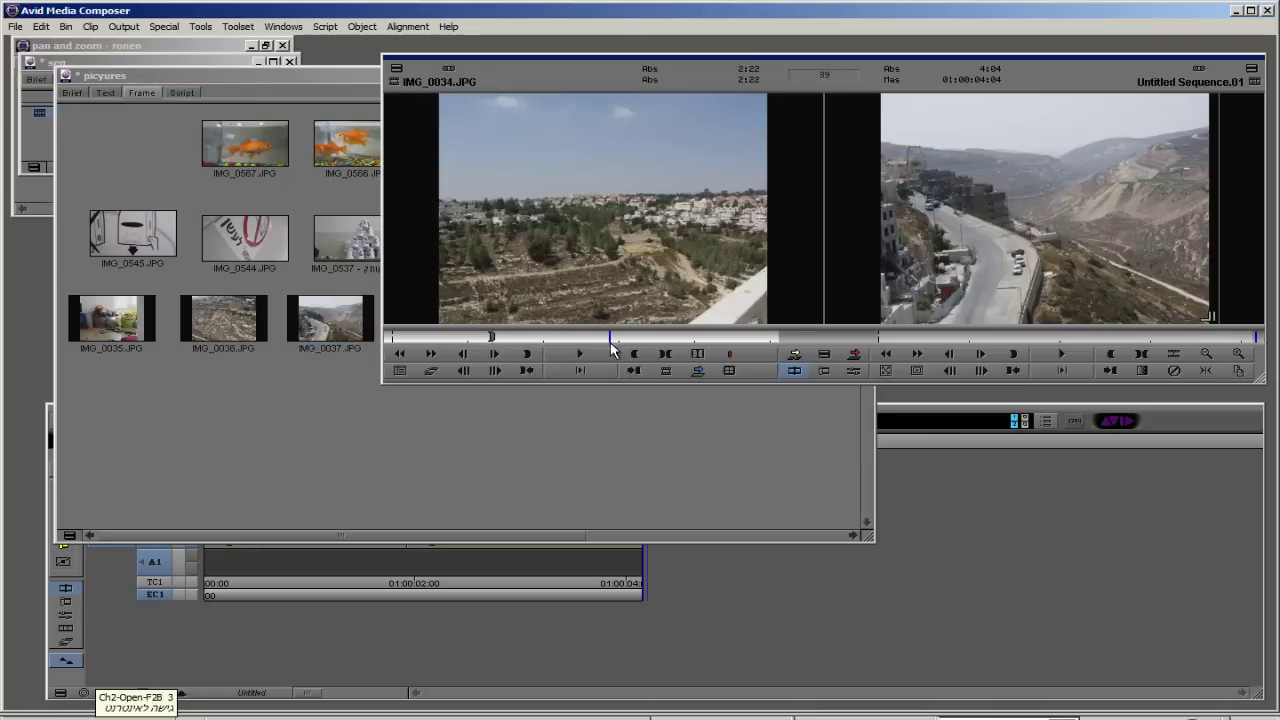
pyautogui.click(854, 354)
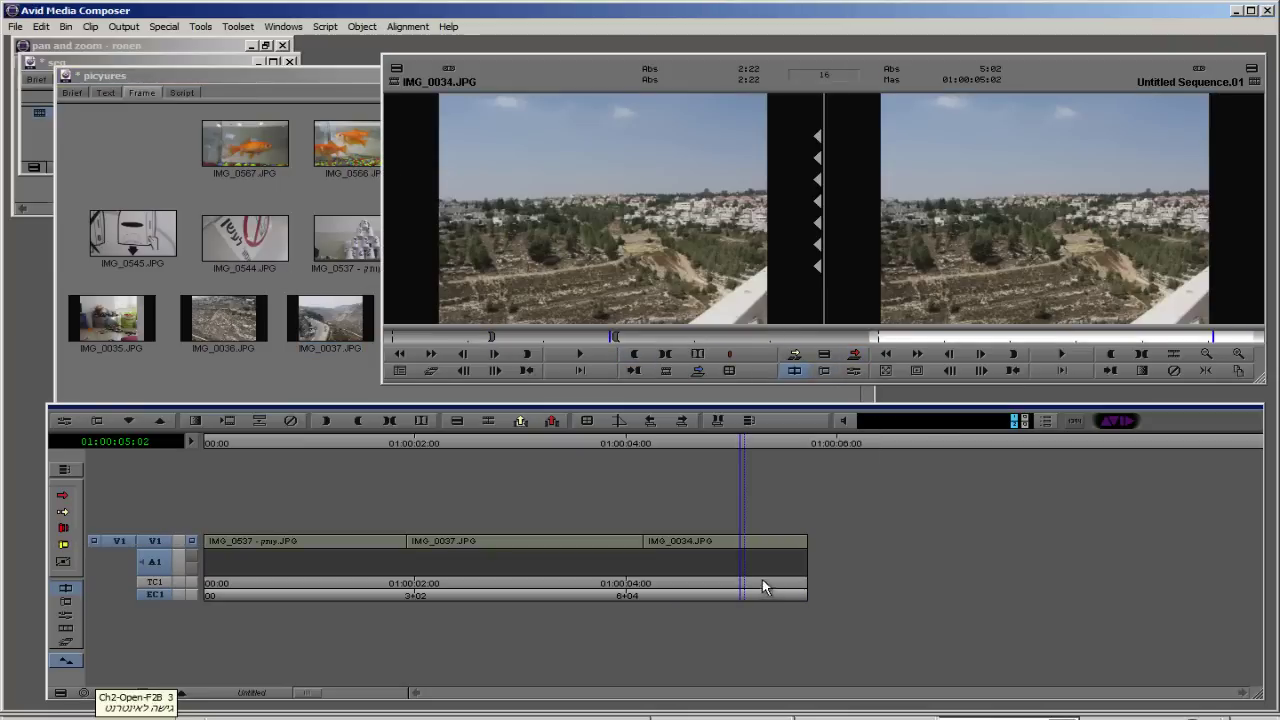
# Step: Apply the Avid Pan & Zoom effect from the Image category of the Effect Palette to the IMG_0537 clip
pyautogui.moveTo(294, 567); pyautogui.dragTo(256, 598)
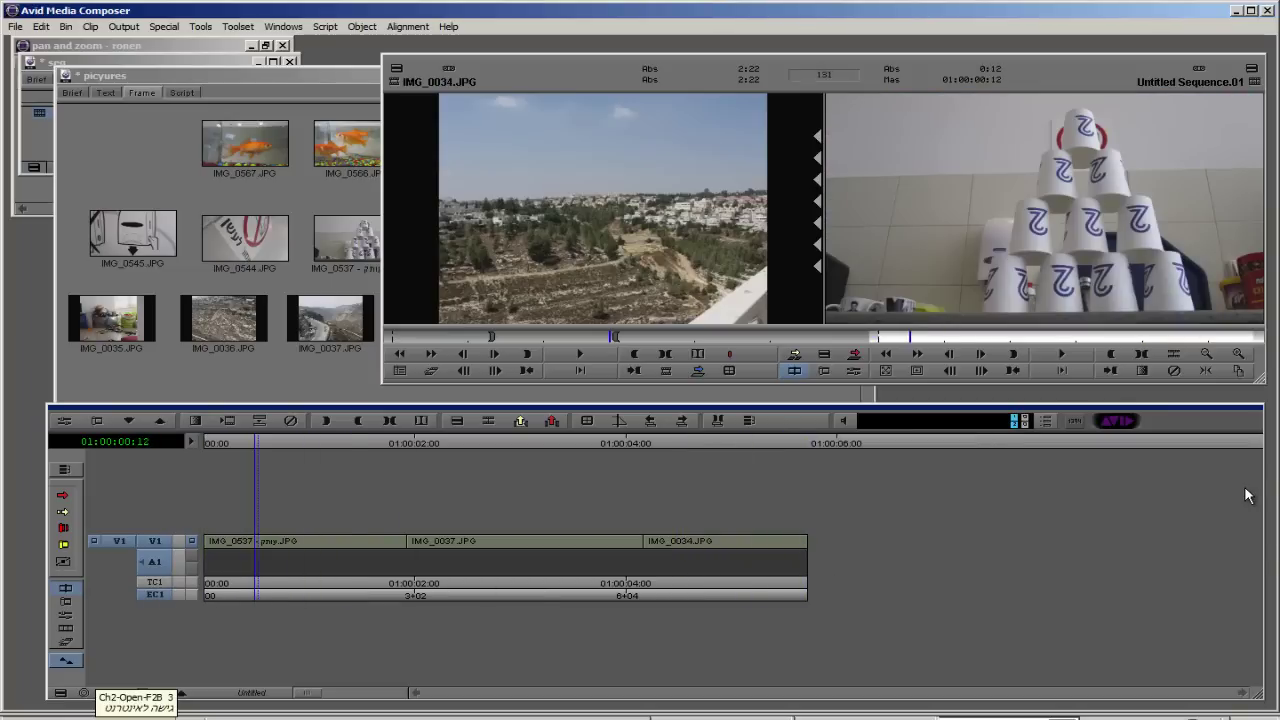
pyautogui.hotkey('ctrl', '8')
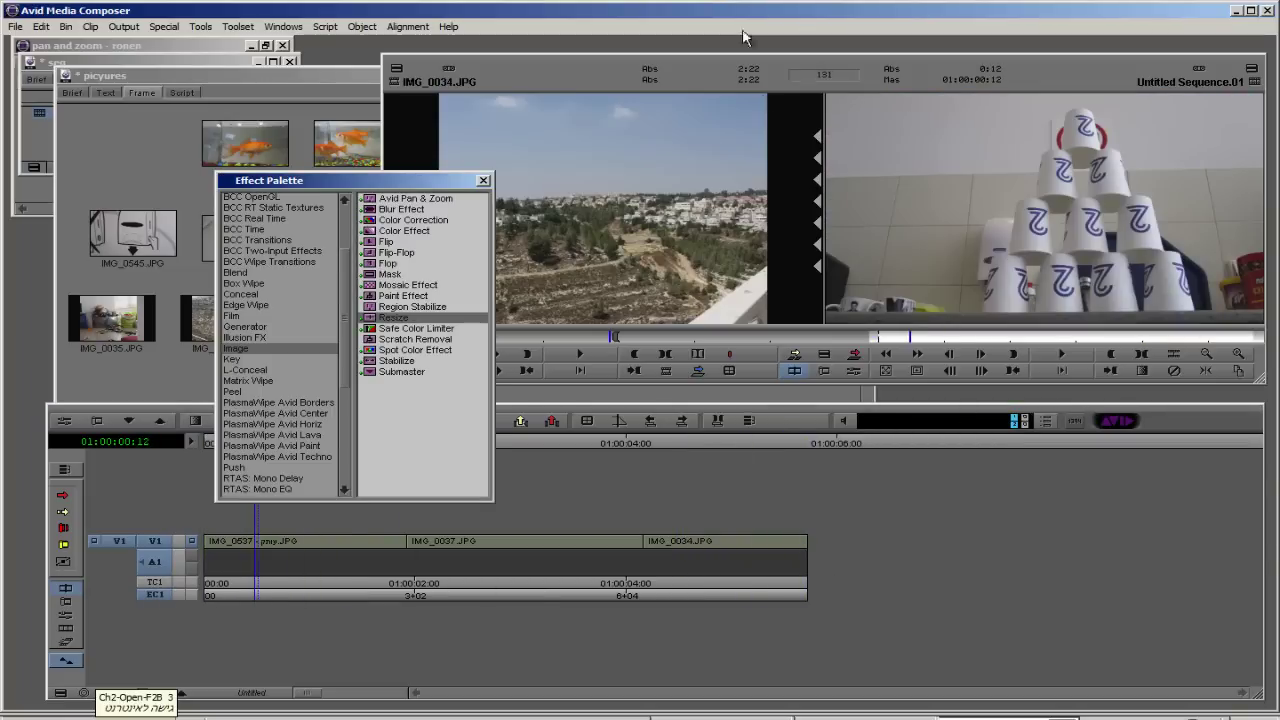
pyautogui.moveTo(420, 180); pyautogui.dragTo(249, 64)
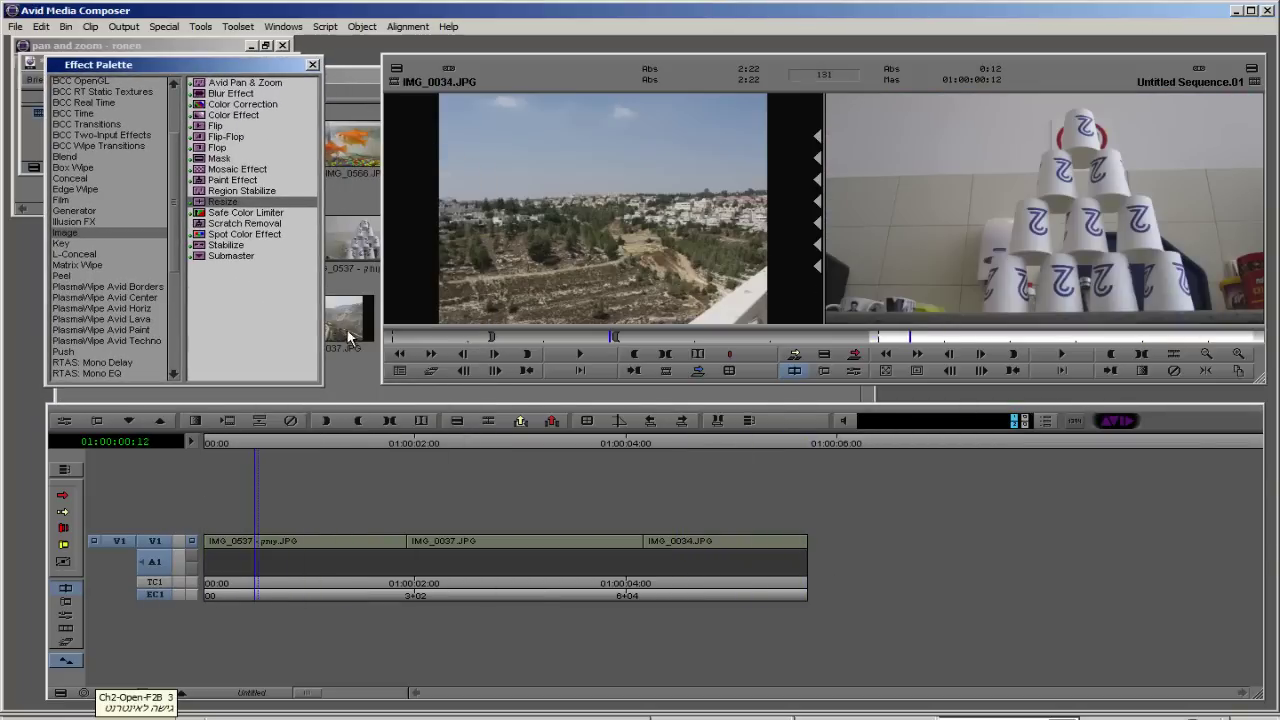
pyautogui.moveTo(322, 384); pyautogui.dragTo(333, 398)
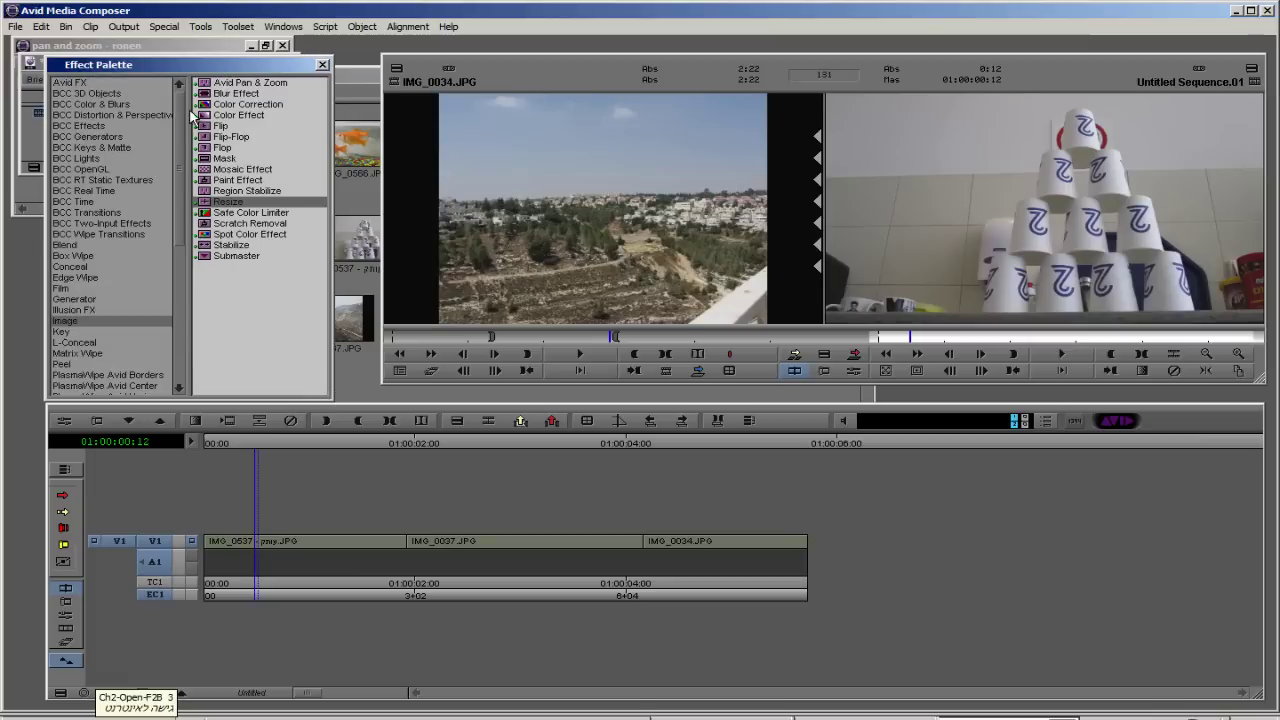
pyautogui.moveTo(200, 88); pyautogui.dragTo(258, 541)
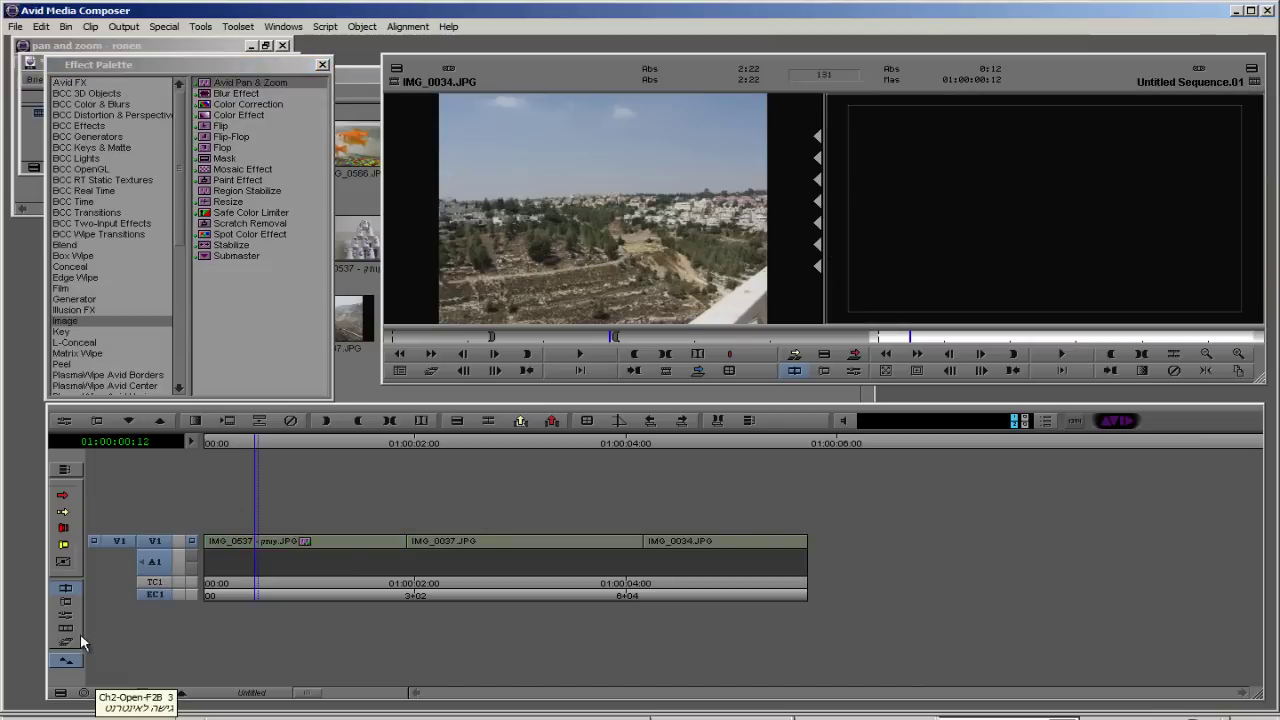
# Step: Open the clip's effect for editing and link it to the original IMG_0537 image in the TUT JPG folder
pyautogui.click(64, 421)
pyautogui.moveTo(156, 56); pyautogui.dragTo(213, 47)
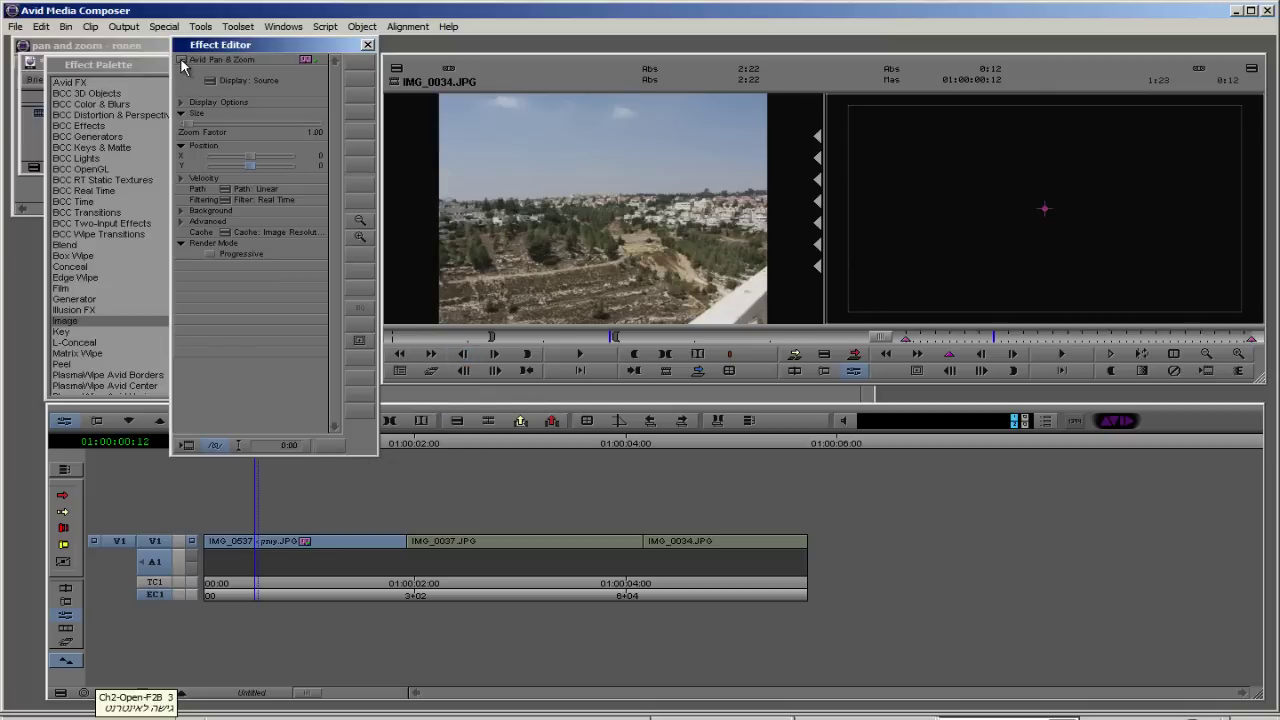
pyautogui.click(182, 62)
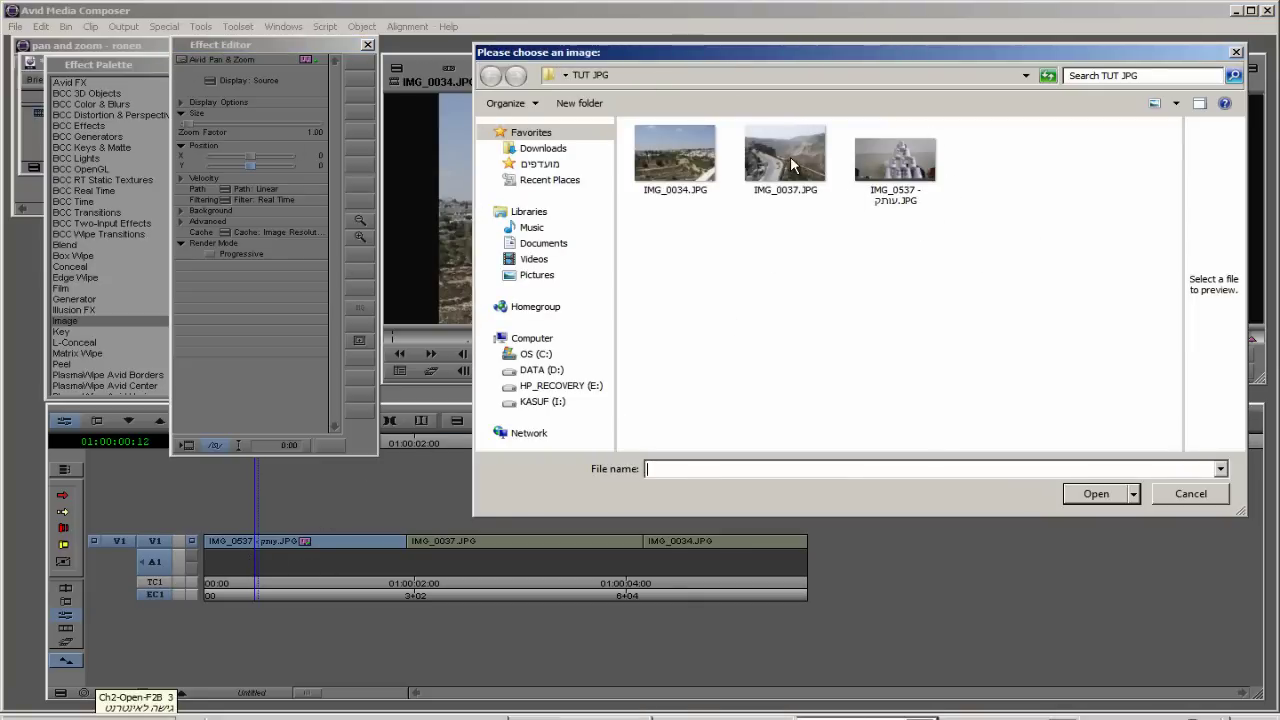
pyautogui.click(880, 162)
pyautogui.click(1095, 494)
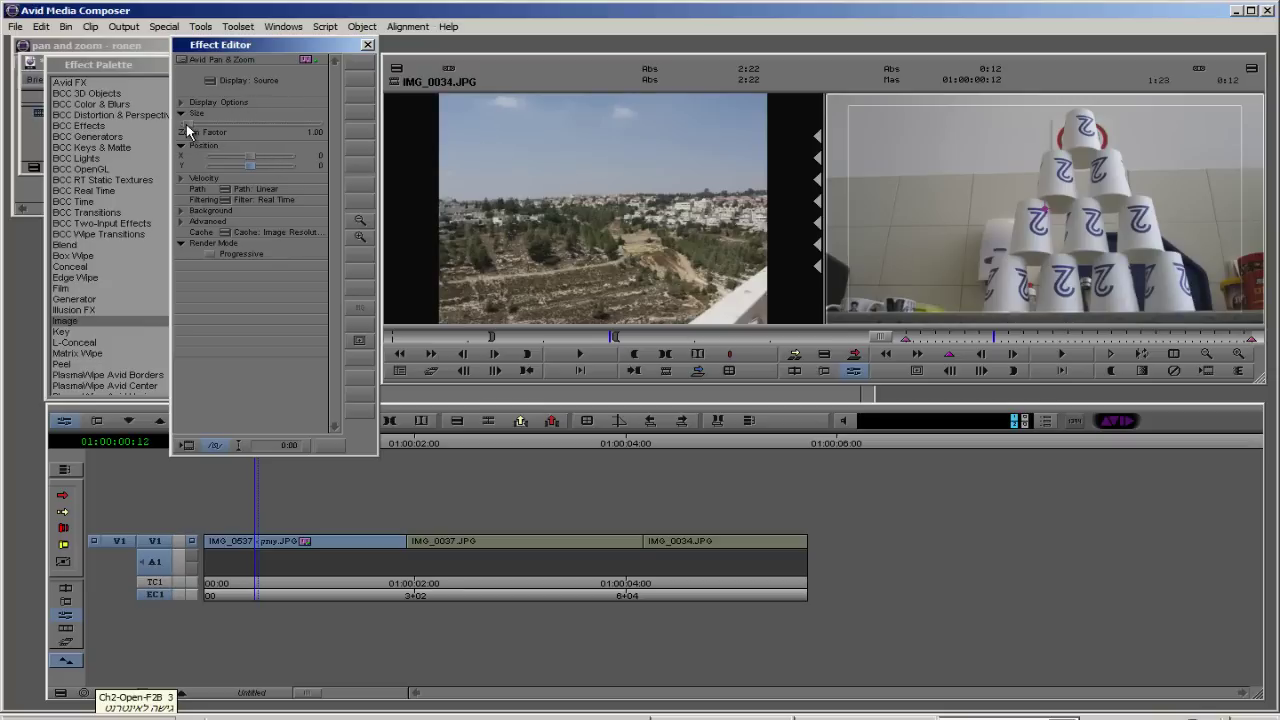
# Step: Set the Pan & Zoom display to Target and the zoom factor to about 1.41
pyautogui.moveTo(187, 124); pyautogui.dragTo(196, 124)
pyautogui.click(209, 80)
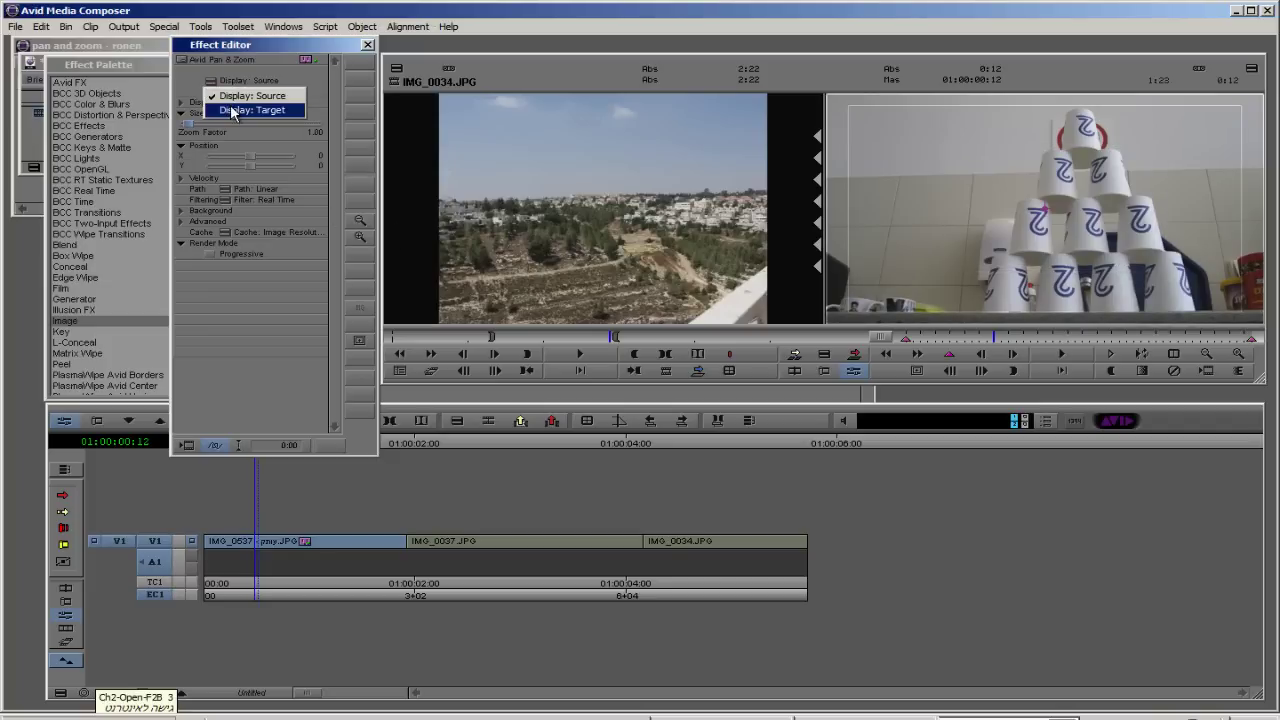
pyautogui.click(230, 109)
pyautogui.moveTo(188, 122)
pyautogui.mouseDown()
pyautogui.moveTo(238, 128)
pyautogui.moveTo(197, 128)
pyautogui.mouseUp()
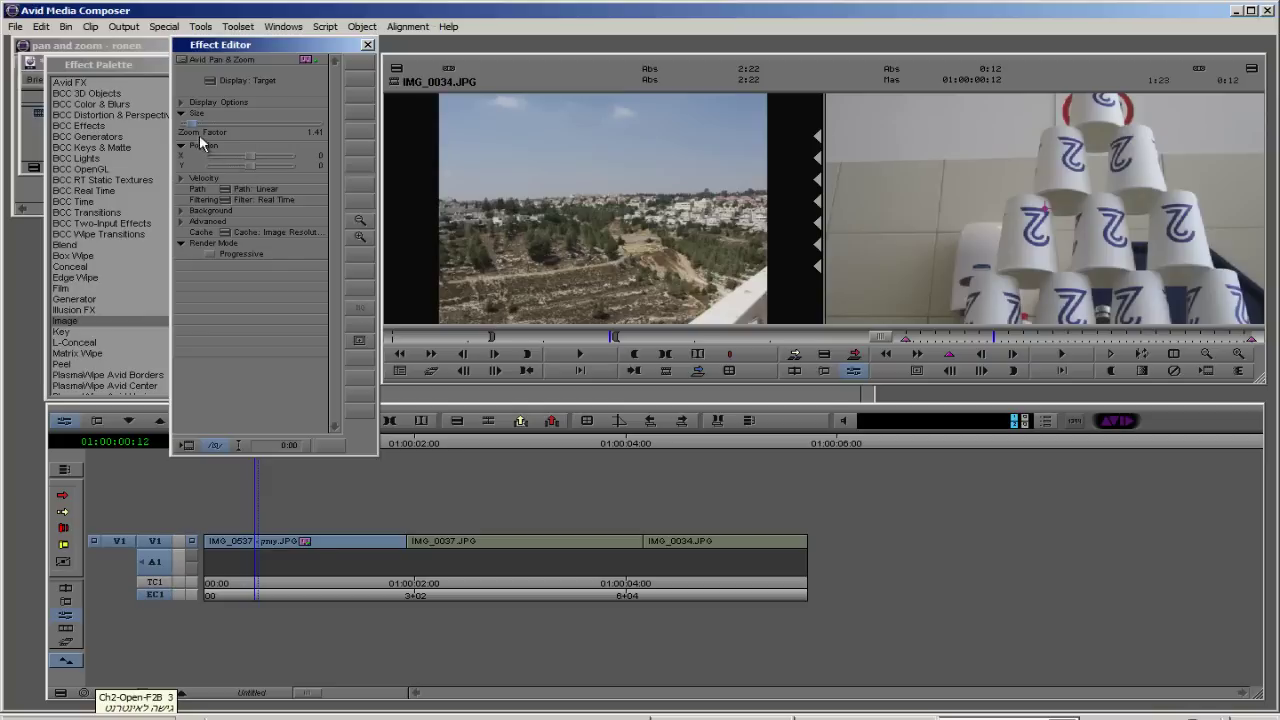
# Step: Set the horizontal position of the first keyframe to about 77
pyautogui.click(908, 345)
pyautogui.click(908, 345)
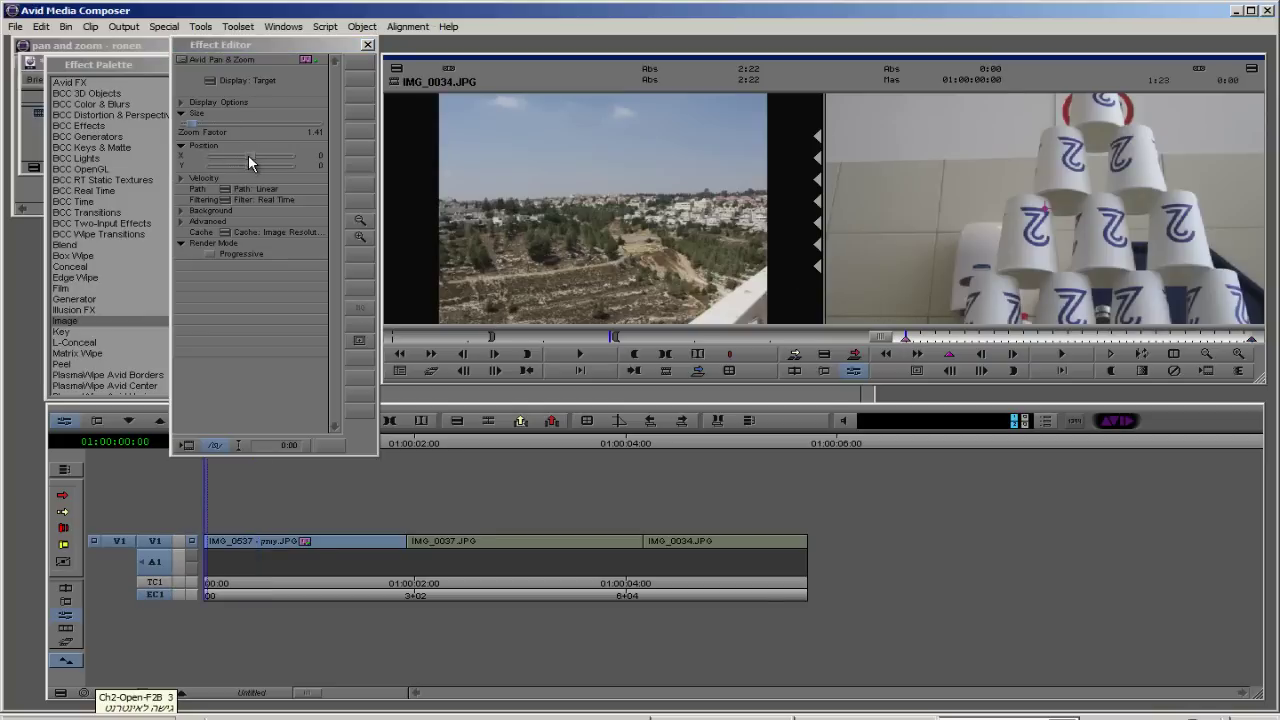
pyautogui.moveTo(250, 156); pyautogui.dragTo(342, 178)
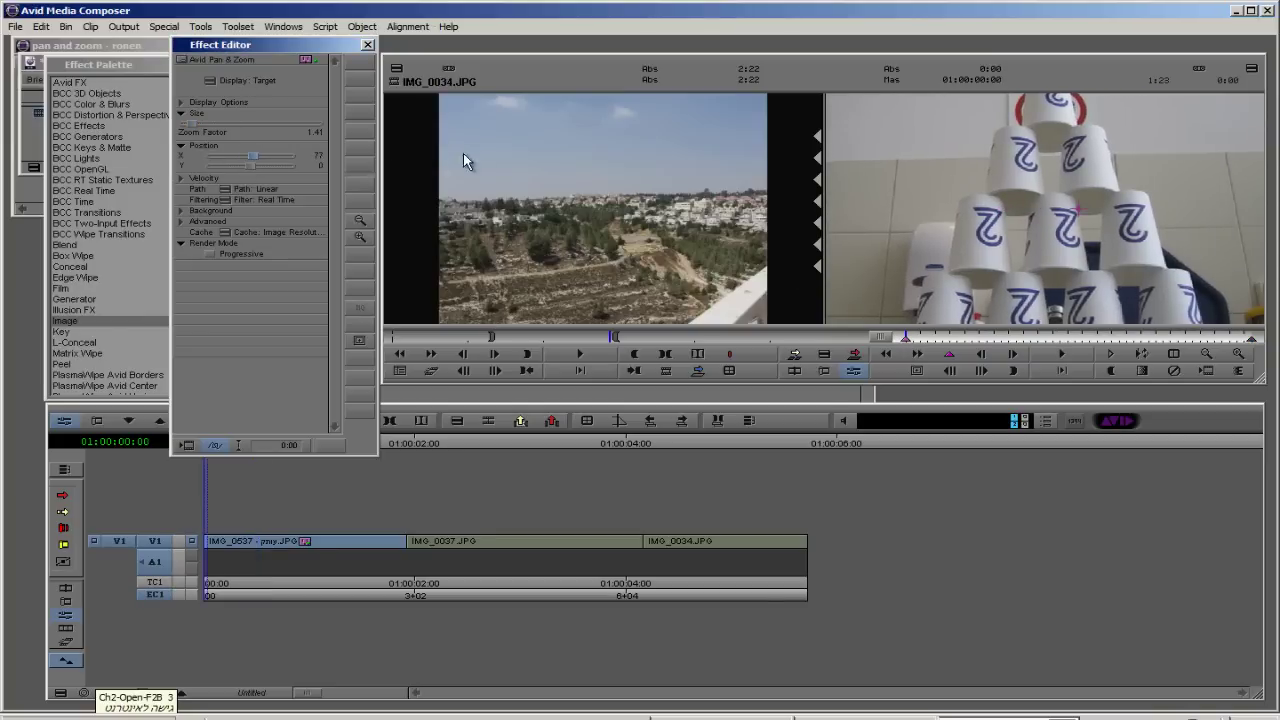
# Step: Set the last keyframe to a zoom factor of about 6.25 and an X and Y position of about 99
pyautogui.click(1253, 341)
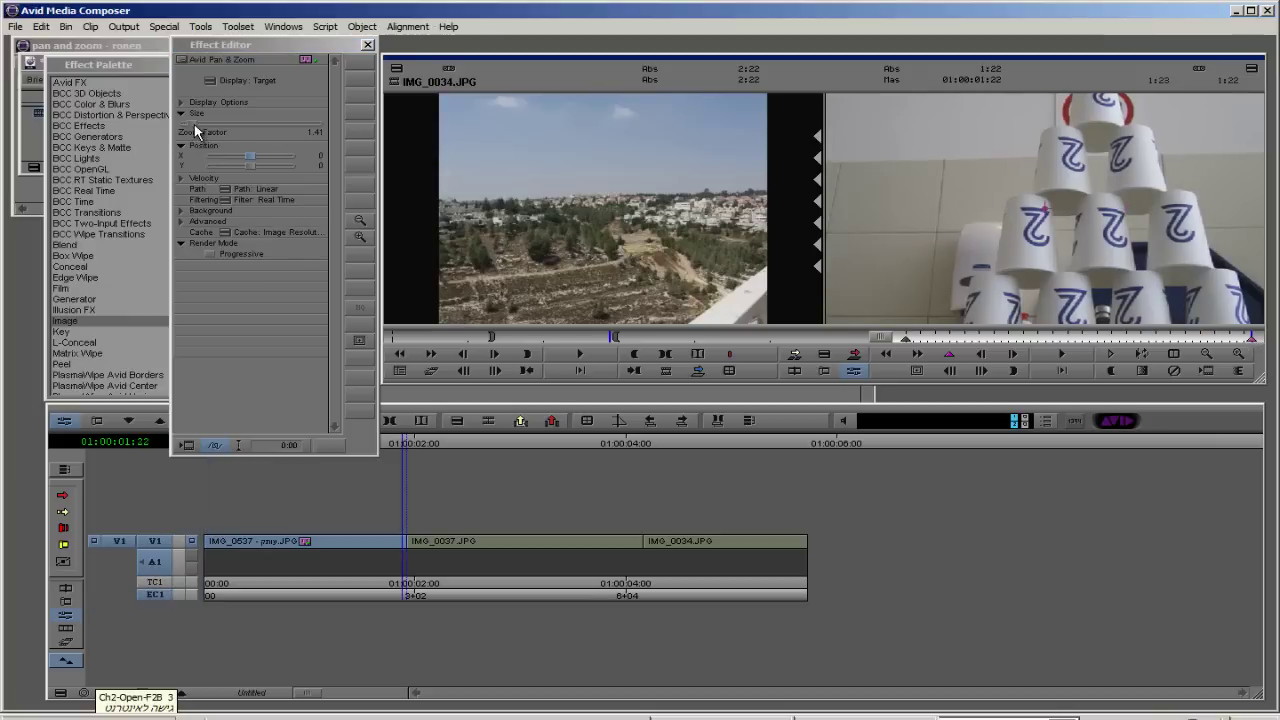
pyautogui.moveTo(194, 124); pyautogui.dragTo(254, 157)
pyautogui.moveTo(252, 175); pyautogui.dragTo(257, 163)
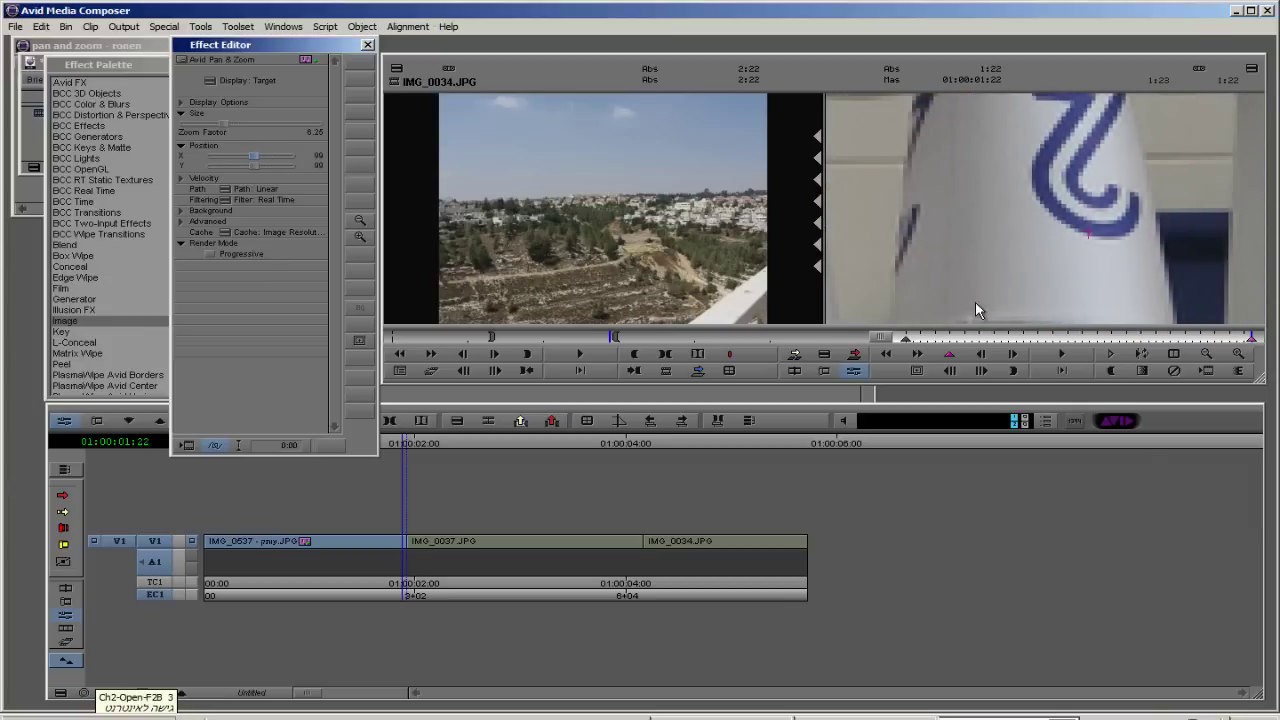
# Step: Preview the IMG_0537 move from its first keyframe and set the effect's incoming velocity to Linear
pyautogui.click(905, 340)
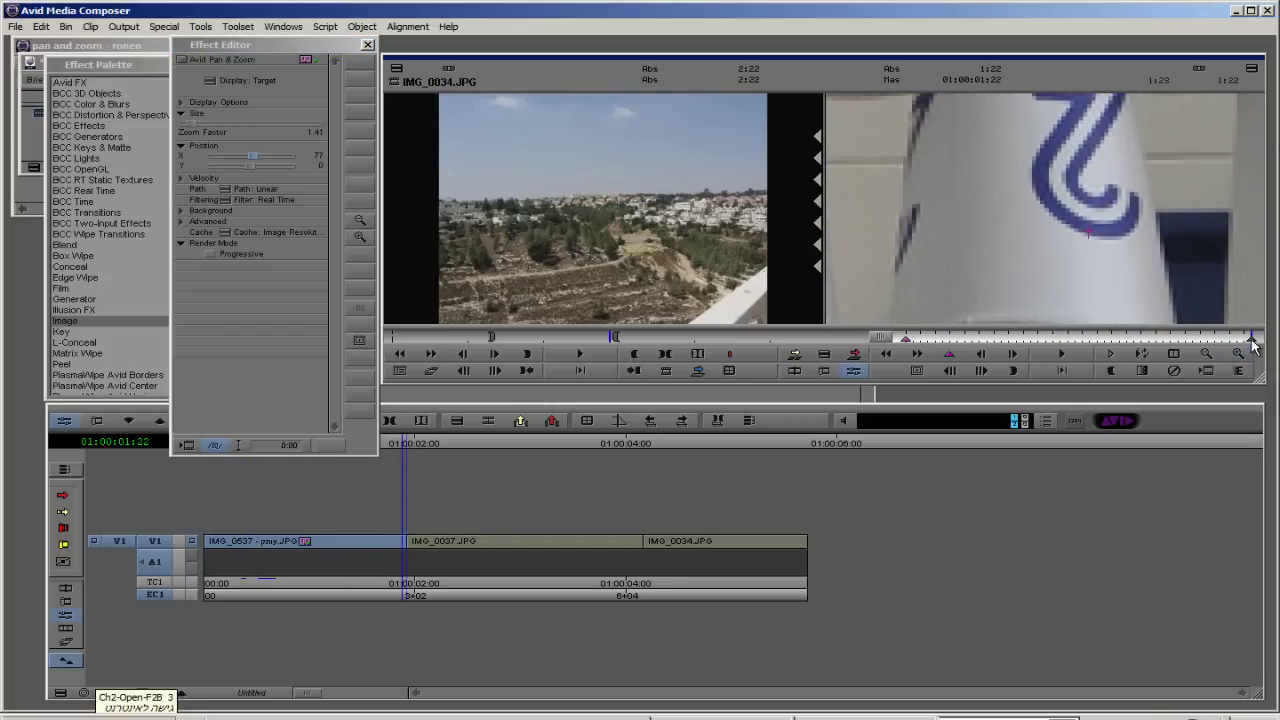
pyautogui.press('Home')
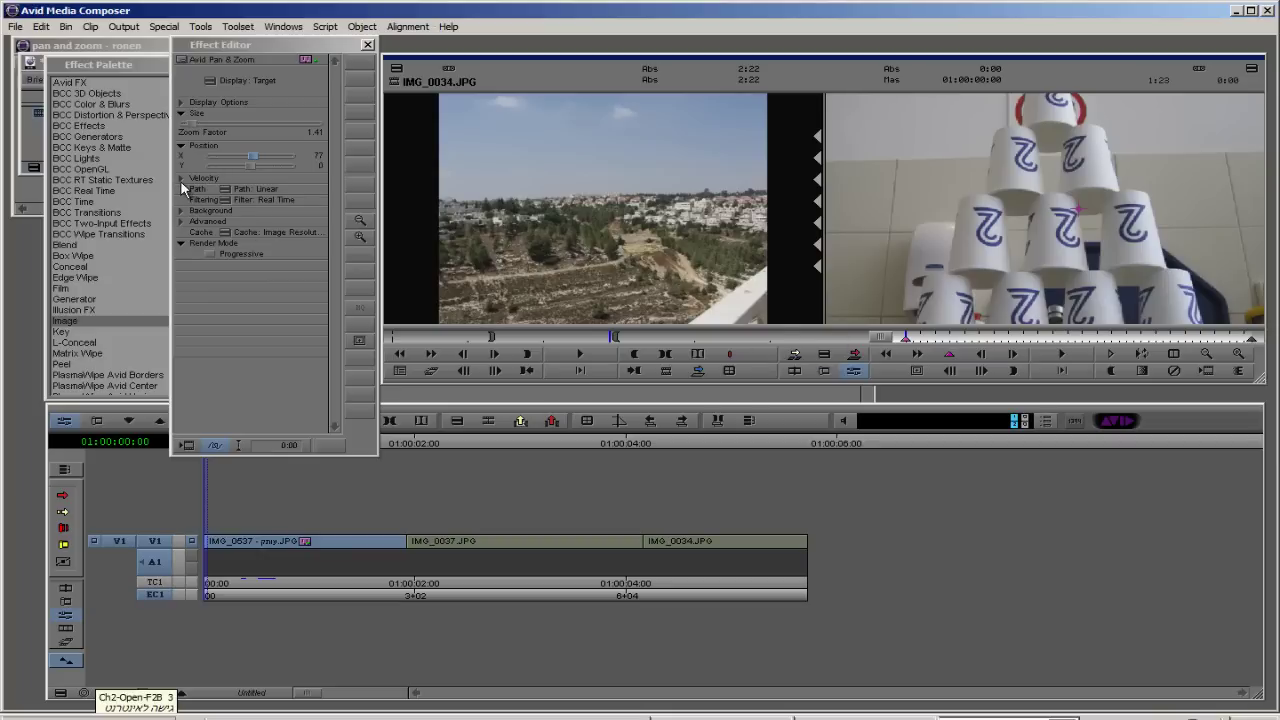
pyautogui.click(181, 178)
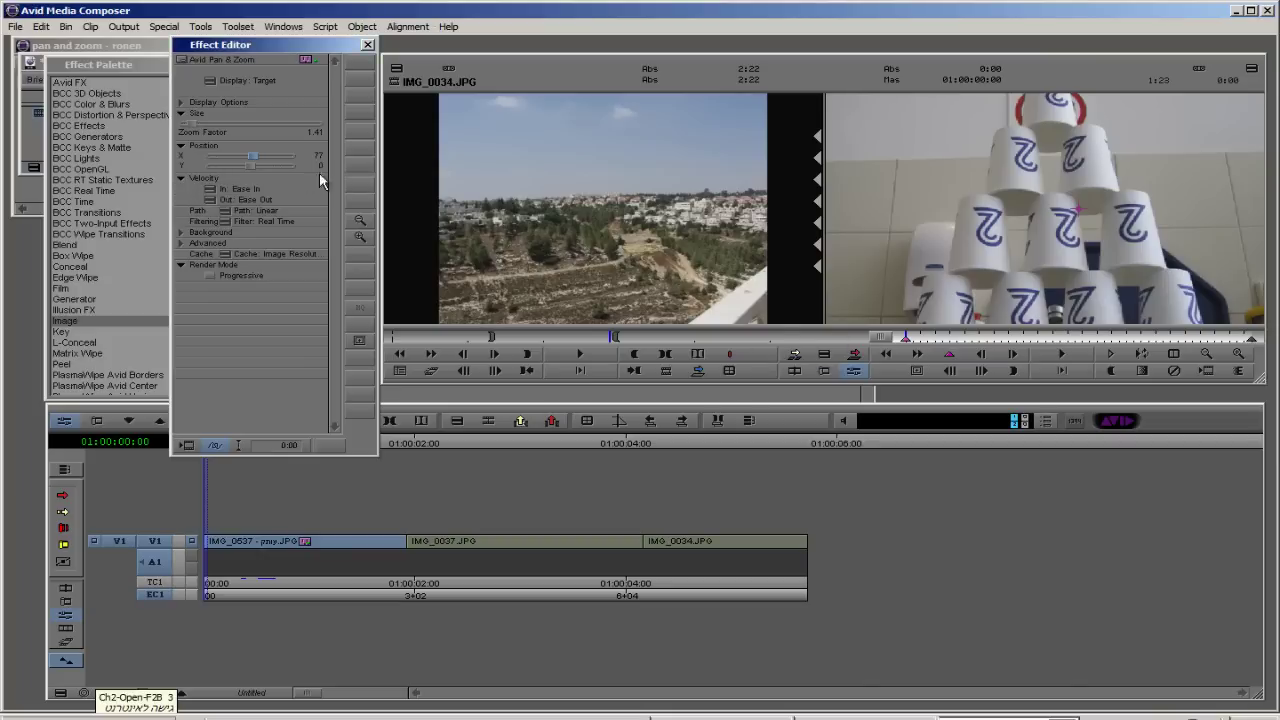
pyautogui.click(209, 190)
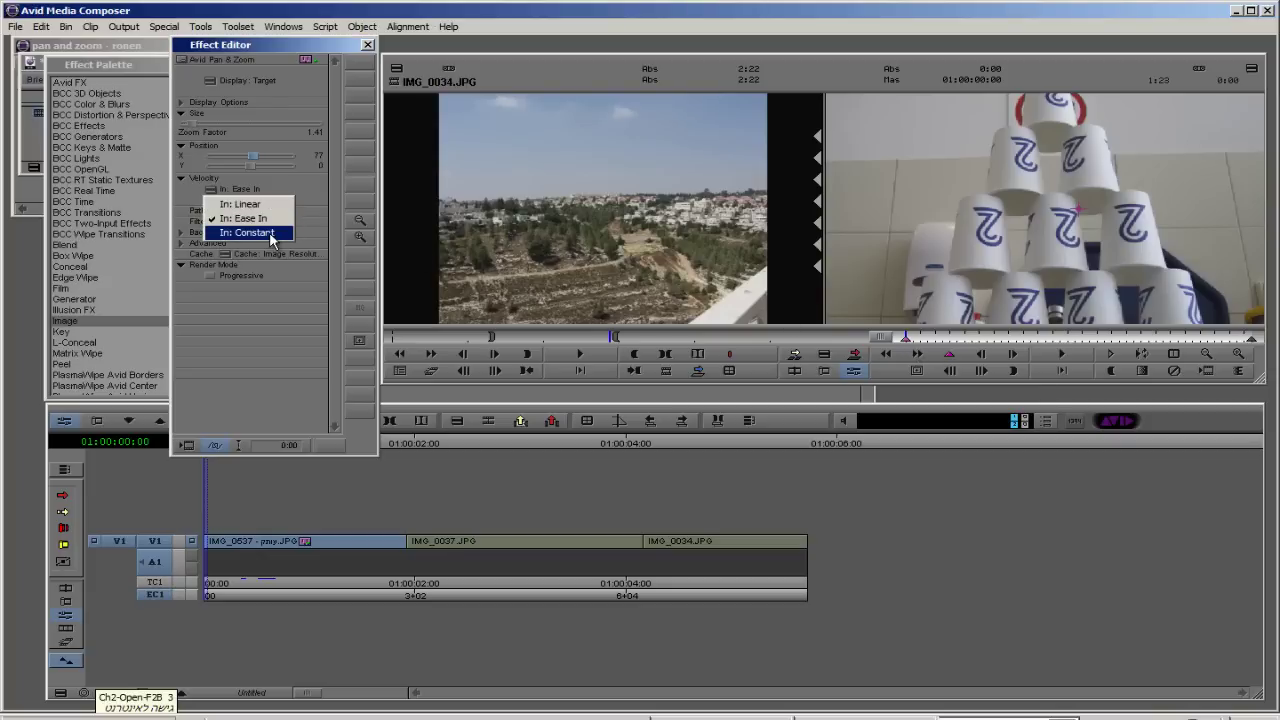
pyautogui.click(245, 204)
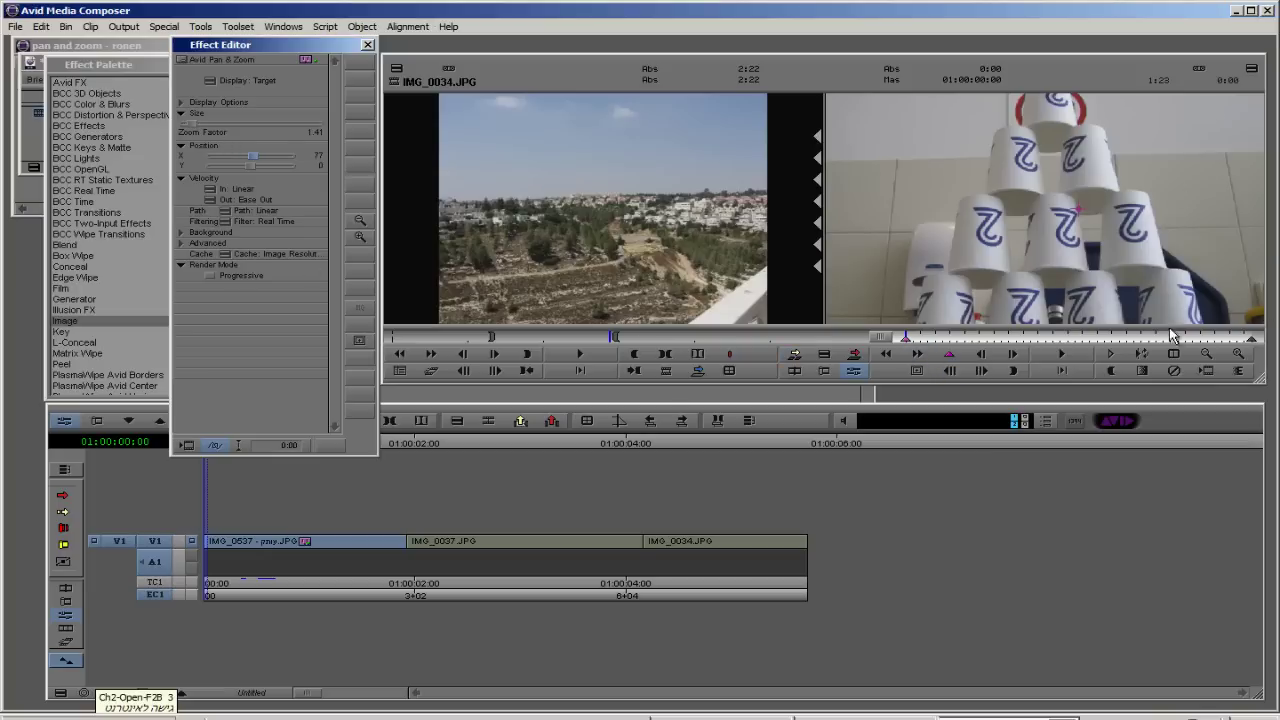
pyautogui.click(1068, 215)
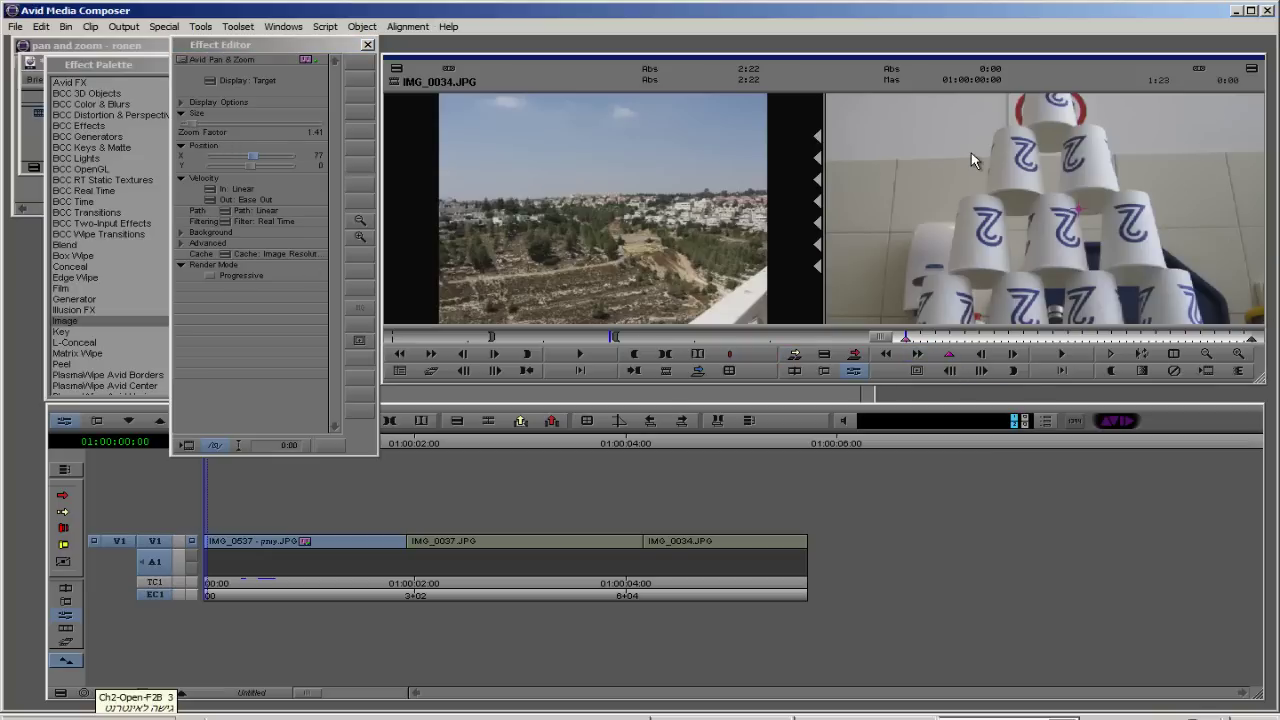
# Step: Set the outgoing velocity to Linear, keep the path Linear, and play the IMG_0537 effect
pyautogui.click(207, 195)
pyautogui.click(208, 207)
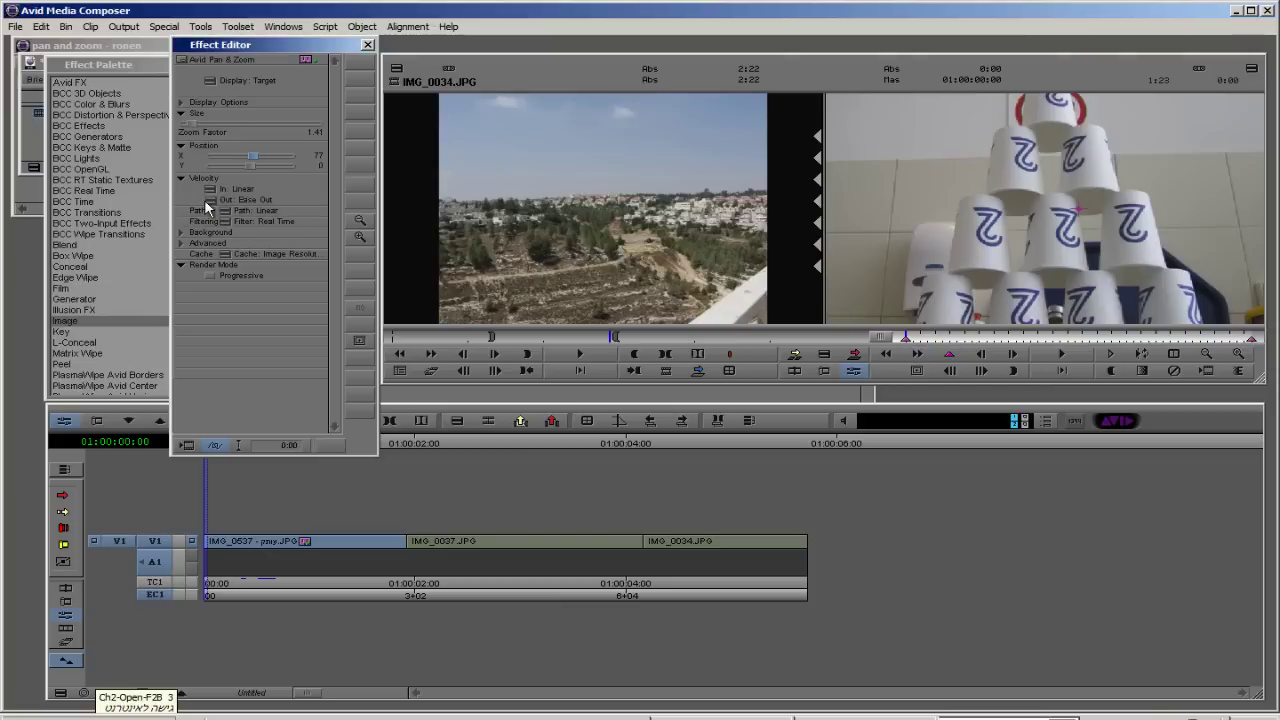
pyautogui.click(207, 207)
pyautogui.click(245, 210)
pyautogui.click(225, 210)
pyautogui.click(255, 220)
pyautogui.press('space')
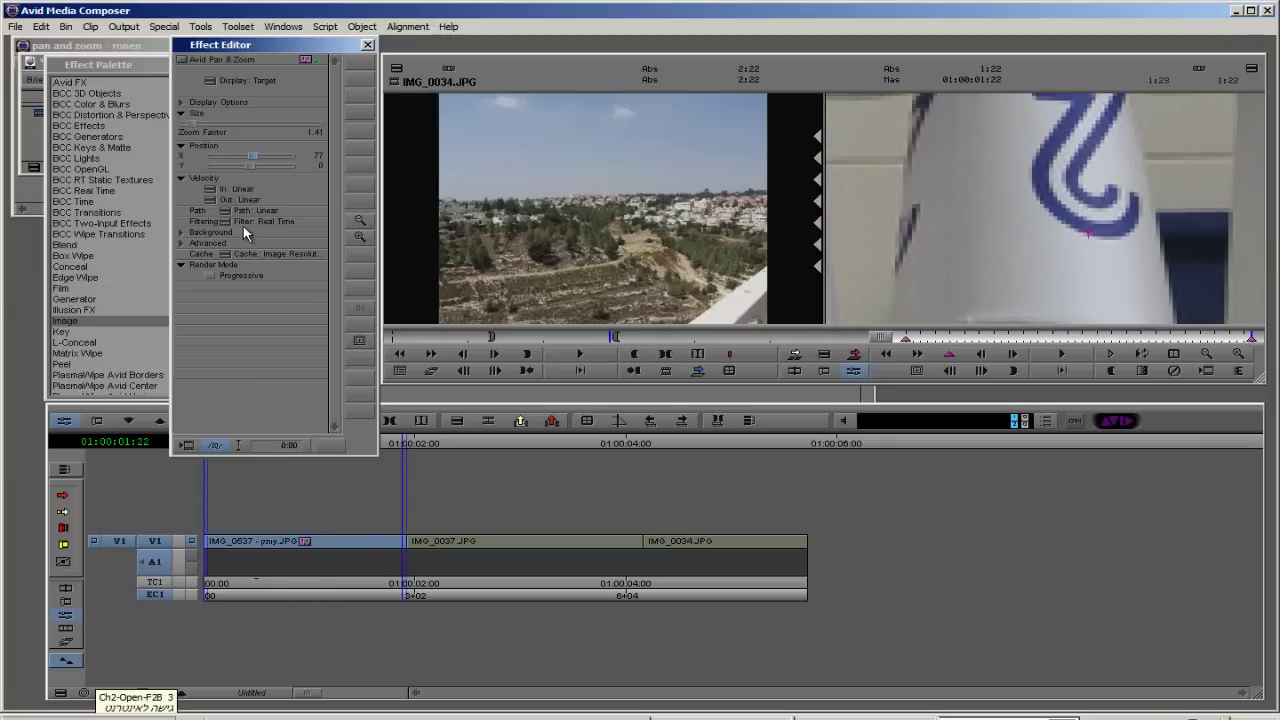
# Step: Set the IMG_0537 effect's filtering to Avid Ultra Qual and play the move from the first keyframe
pyautogui.click(907, 340)
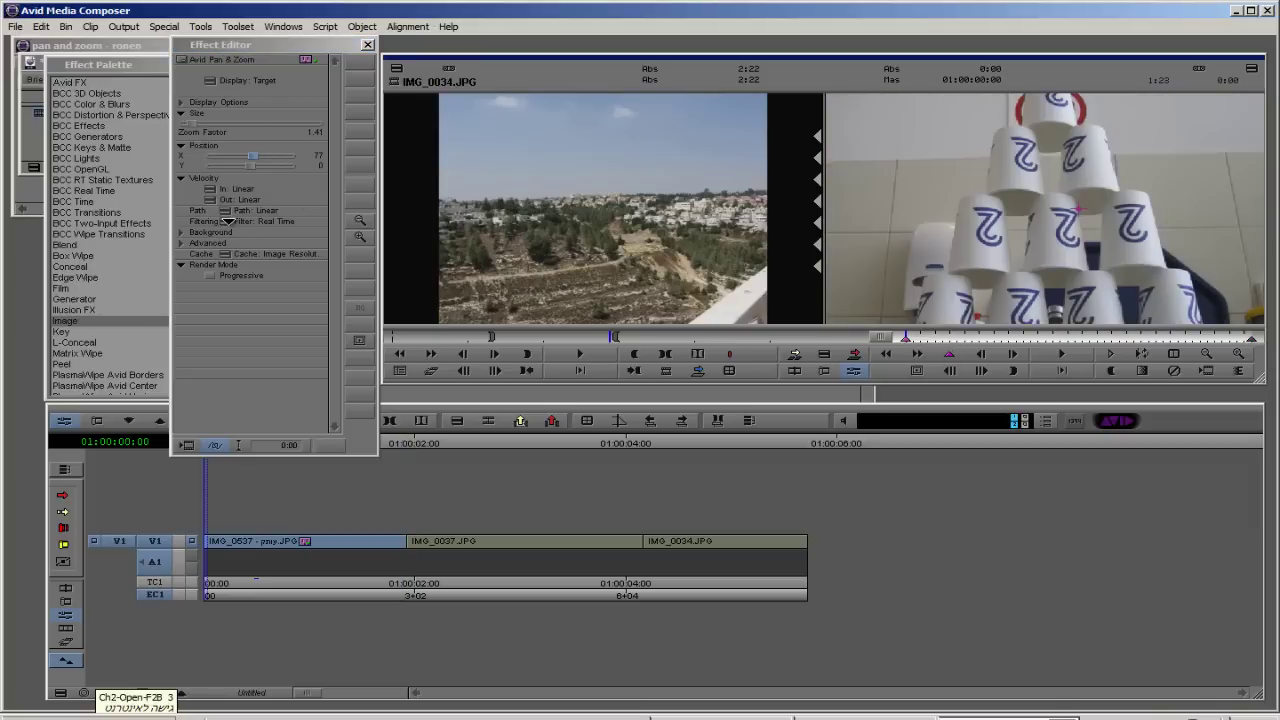
pyautogui.click(228, 220)
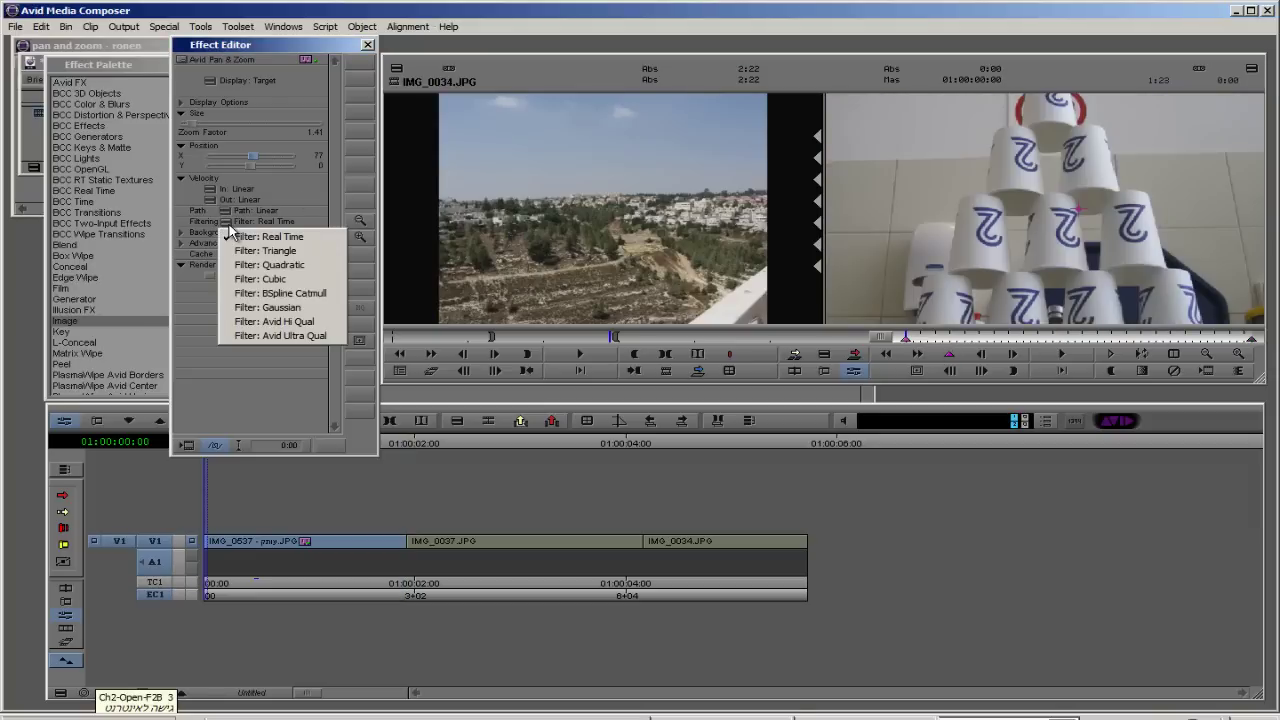
pyautogui.click(266, 337)
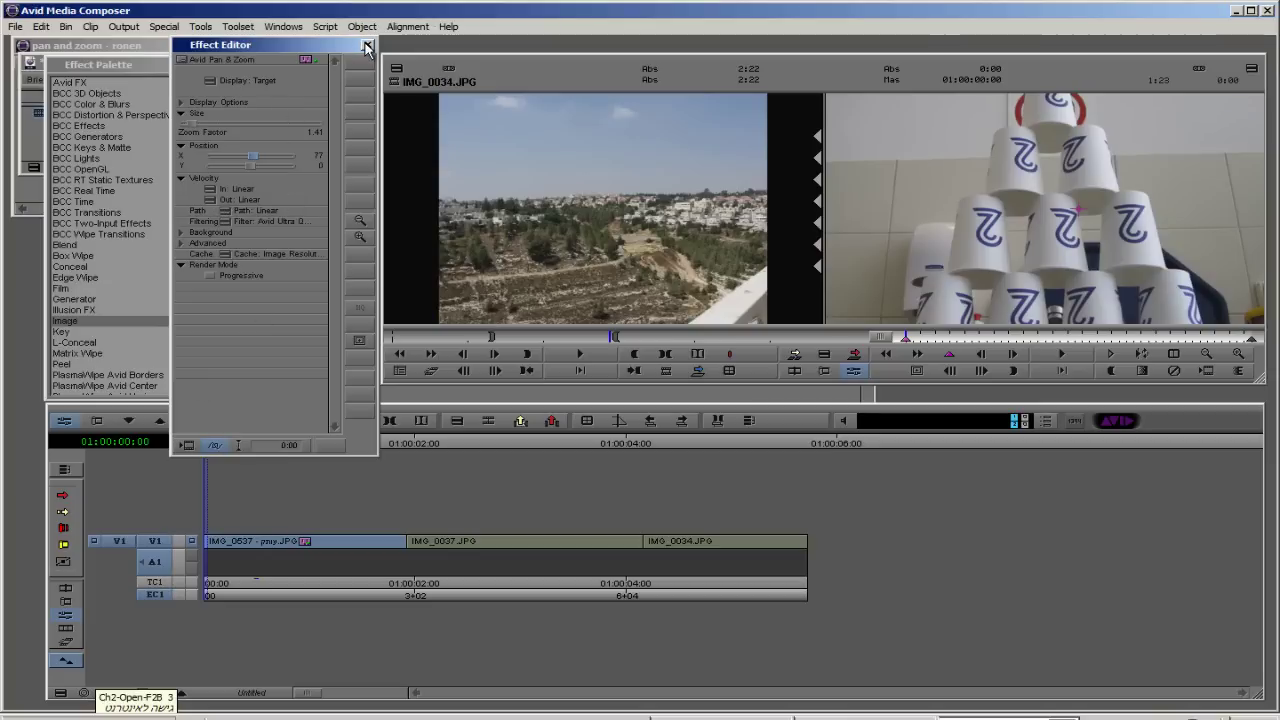
pyautogui.click(1087, 259)
pyautogui.press('space')
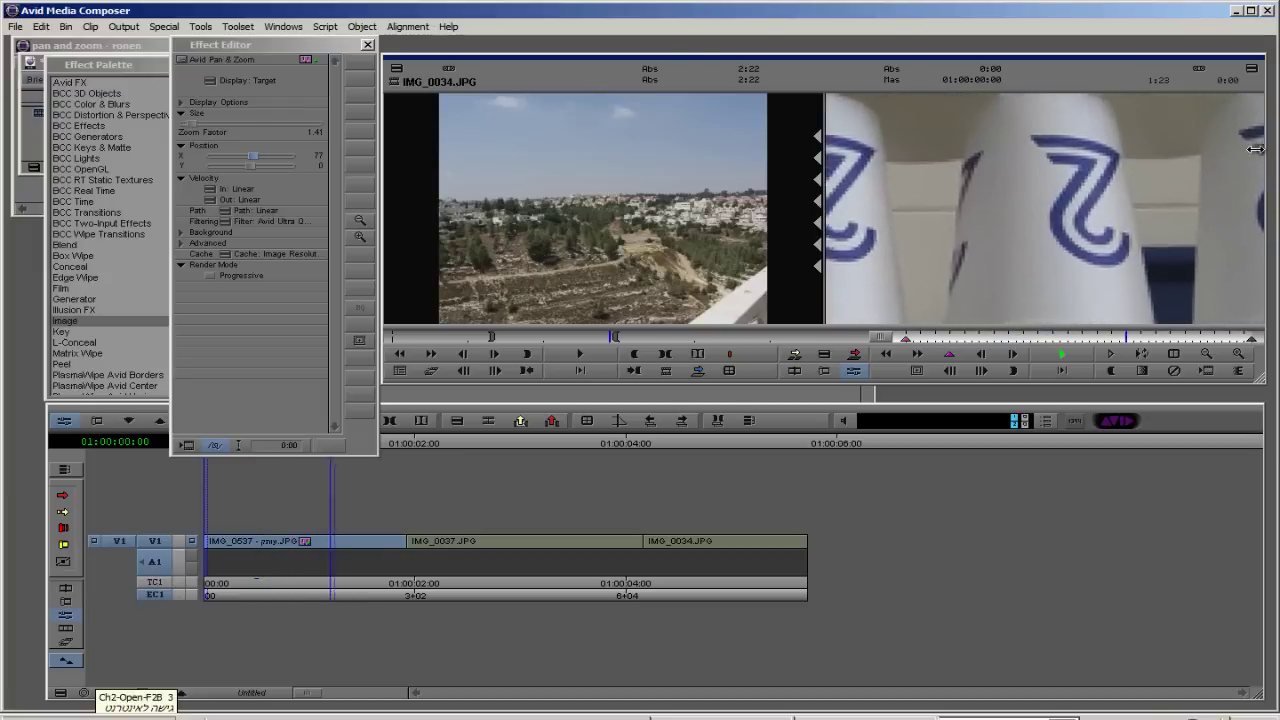
# Step: Apply the Avid Pan & Zoom effect to the IMG_0037 clip and open it for editing
pyautogui.click(367, 46)
pyautogui.moveTo(408, 552); pyautogui.dragTo(530, 552)
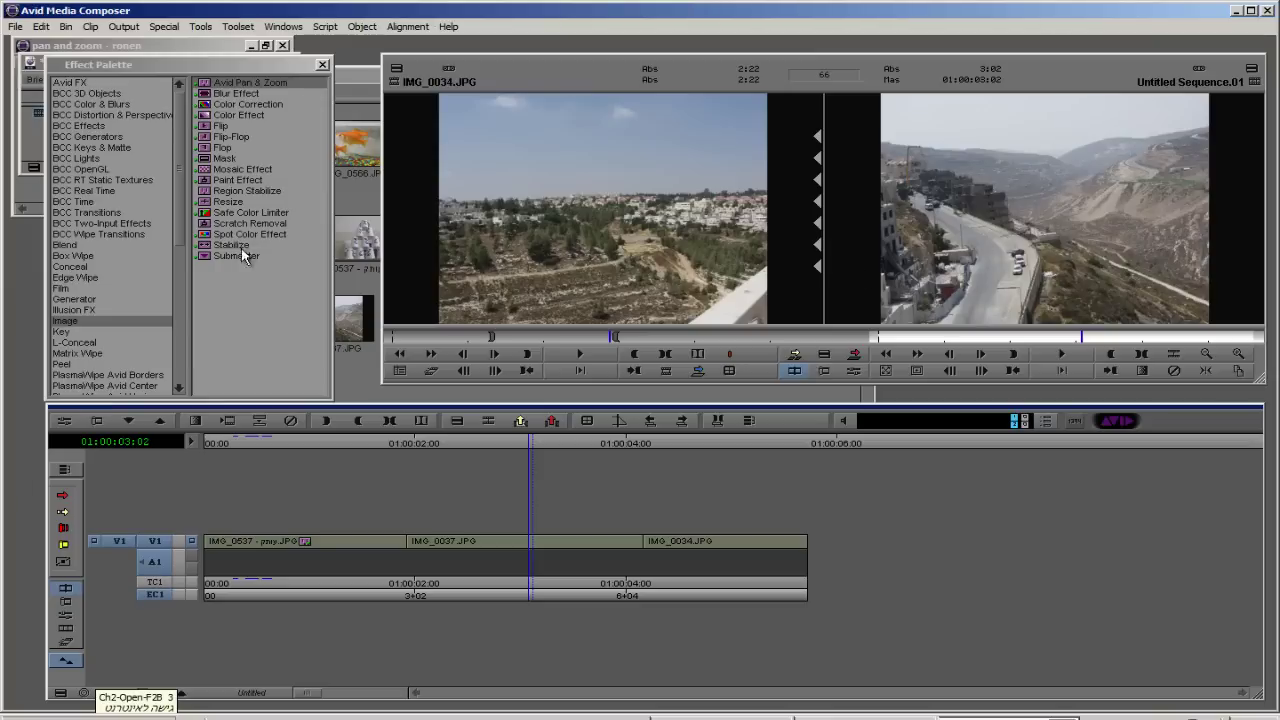
pyautogui.moveTo(210, 90); pyautogui.dragTo(517, 548)
pyautogui.click(63, 423)
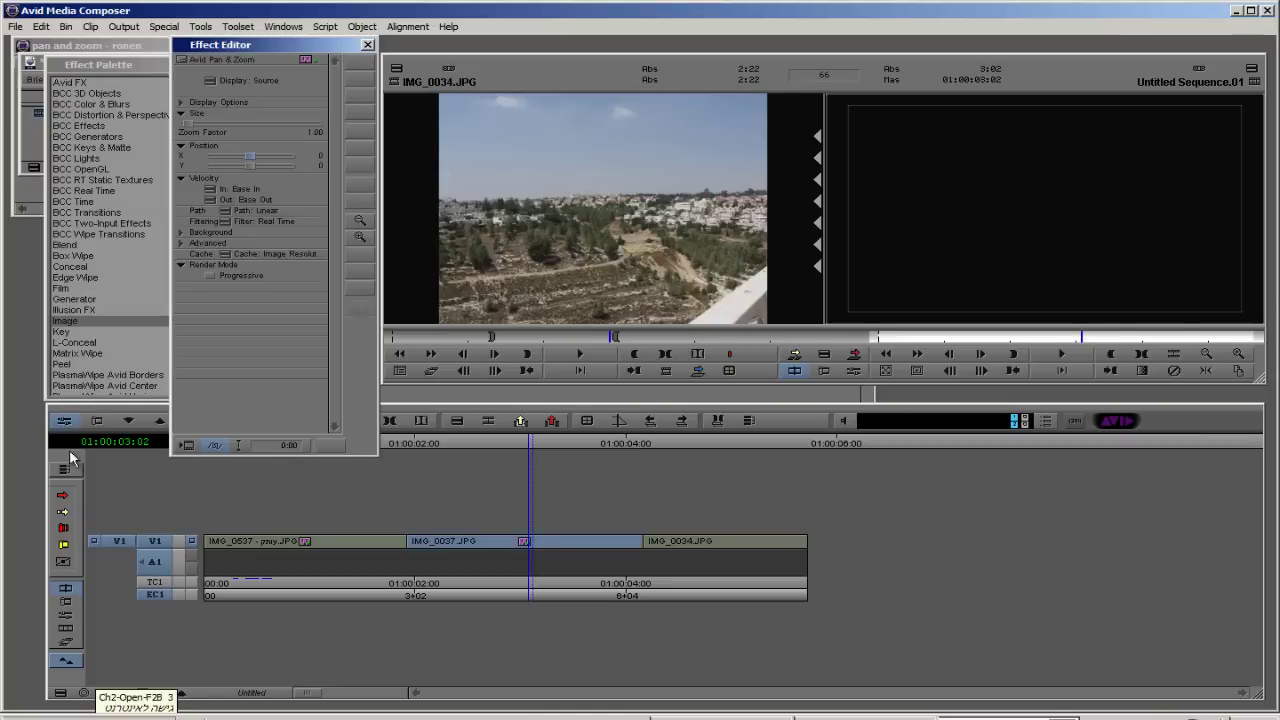
# Step: Link the effect to IMG_0037.JPG in the TUT JPG folder and set its display to Target
pyautogui.click(181, 61)
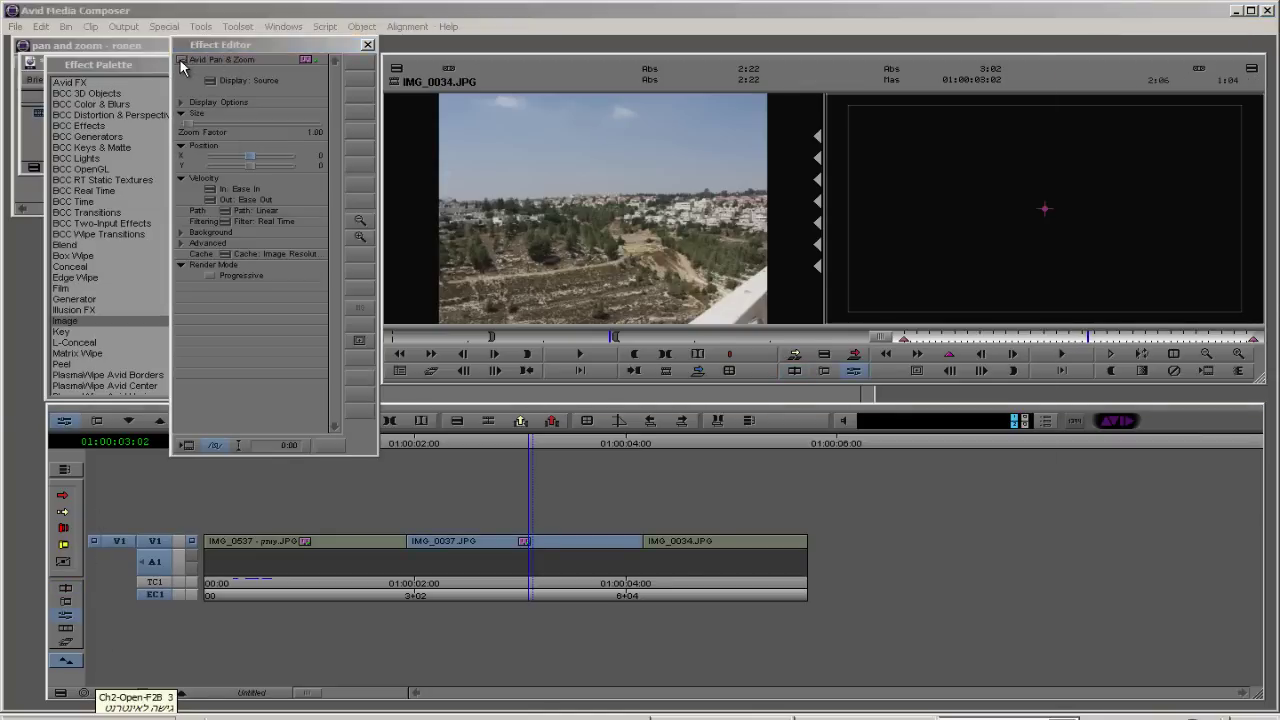
pyautogui.click(784, 160)
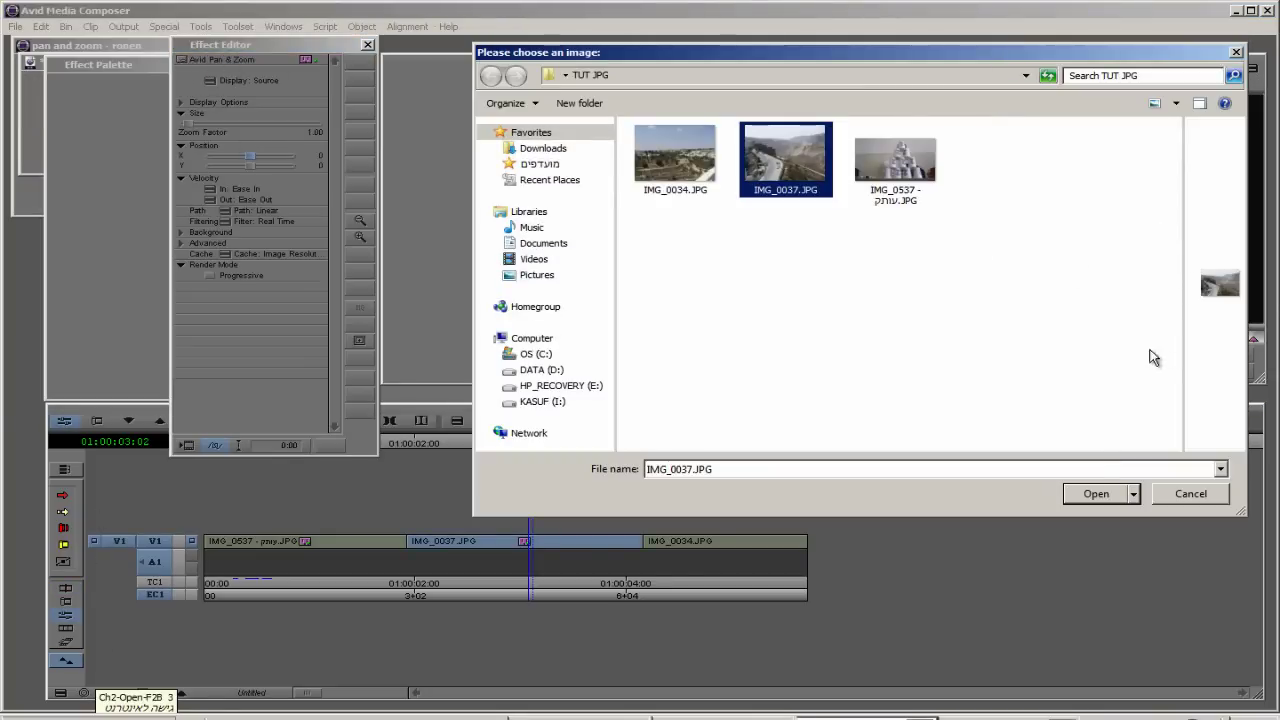
pyautogui.click(1096, 493)
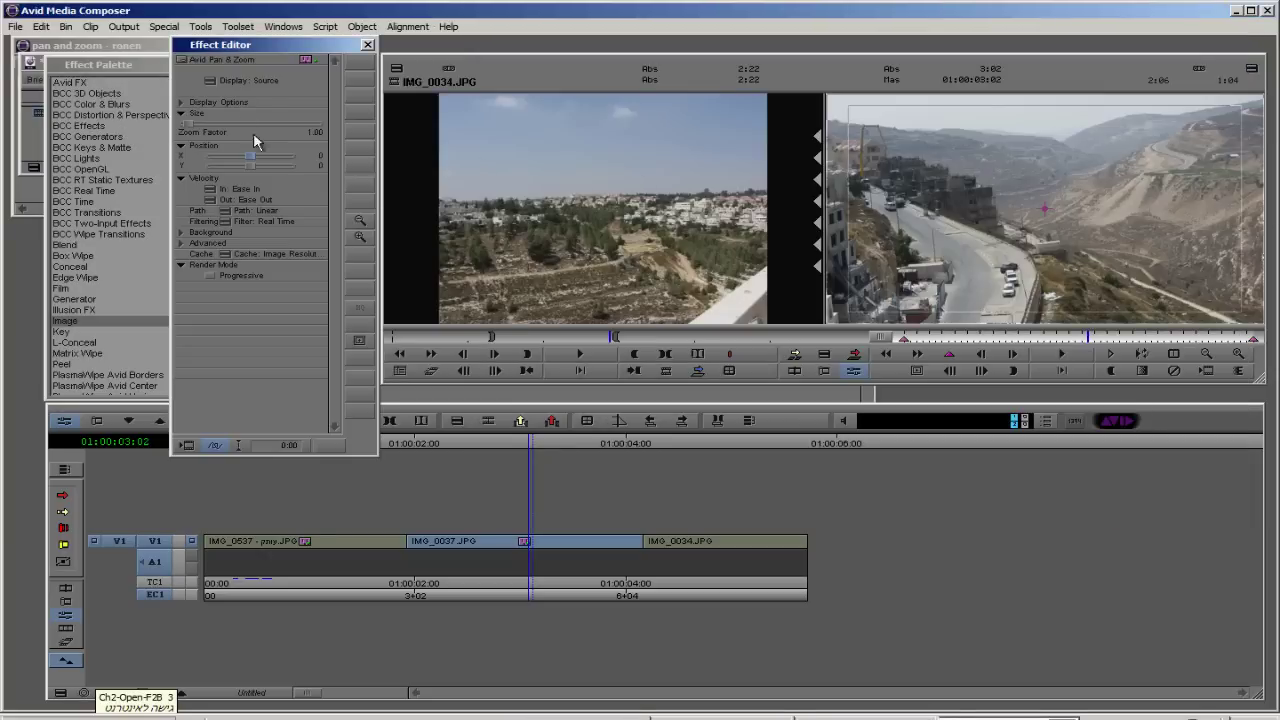
pyautogui.click(212, 80)
pyautogui.click(228, 110)
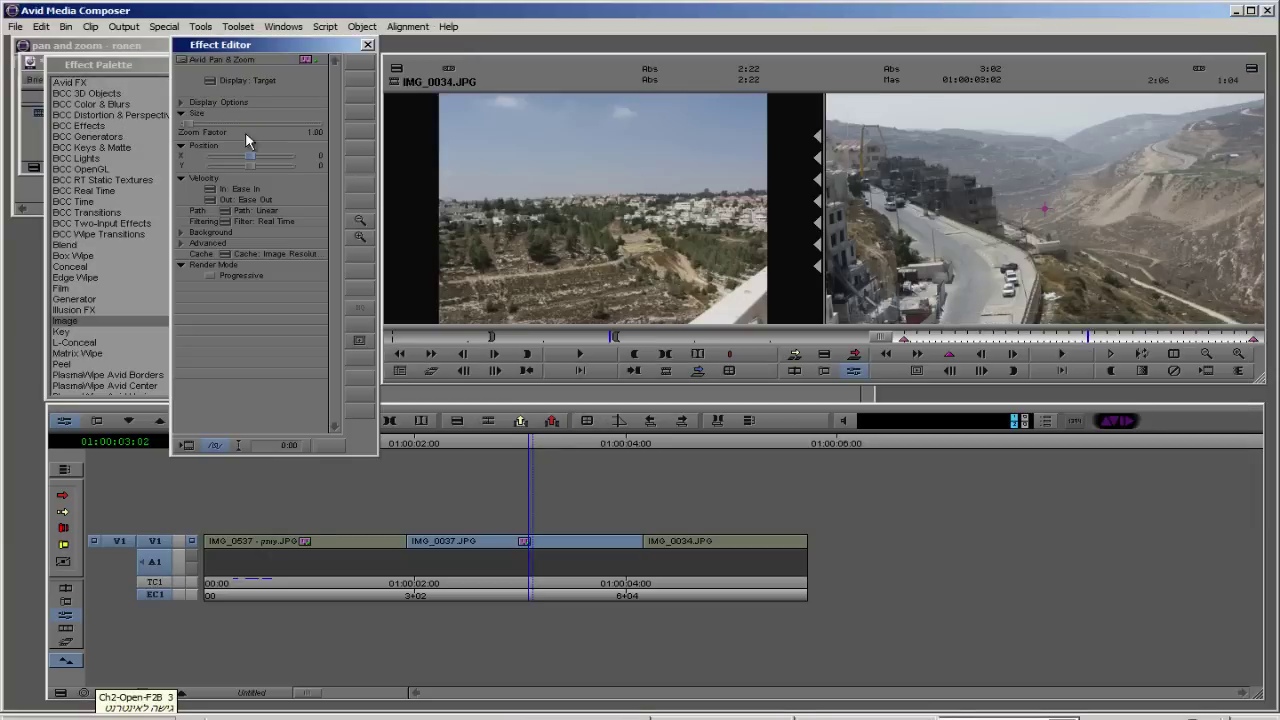
# Step: Set the last keyframe's zoom factor to about 5.73, X to about -77 and Y to about 340, and play the move
pyautogui.click(905, 339)
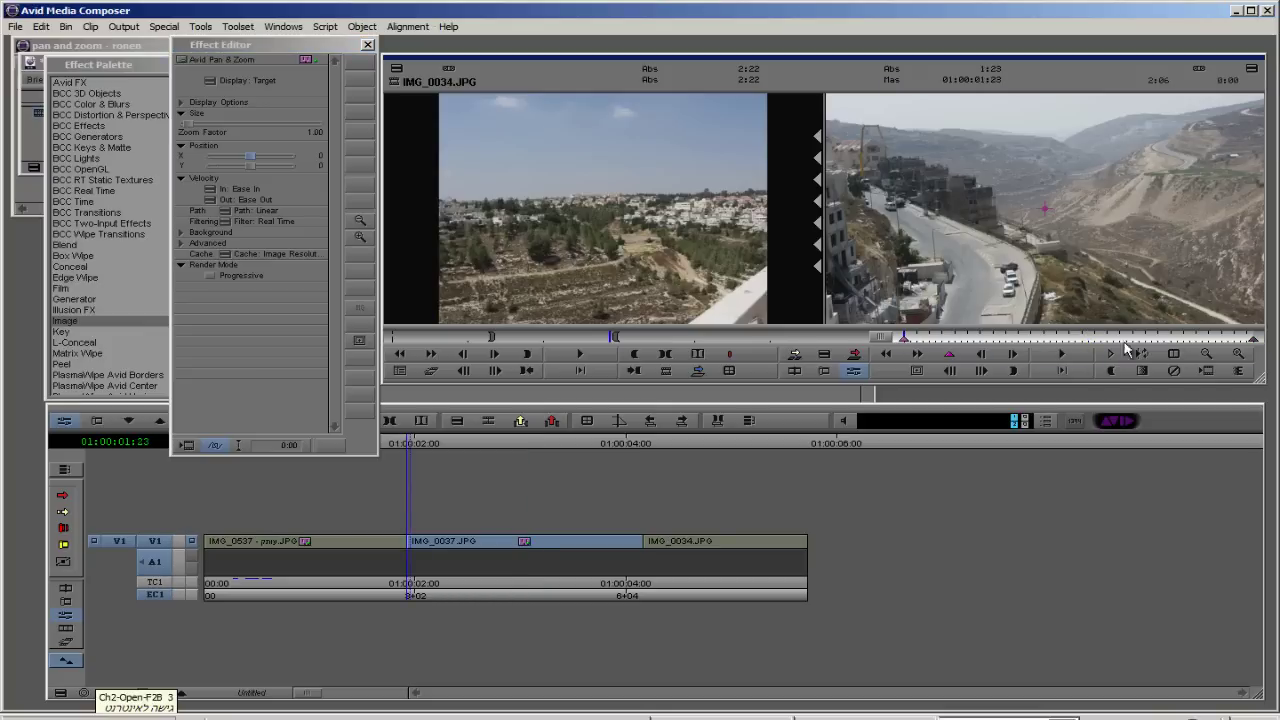
pyautogui.click(1252, 341)
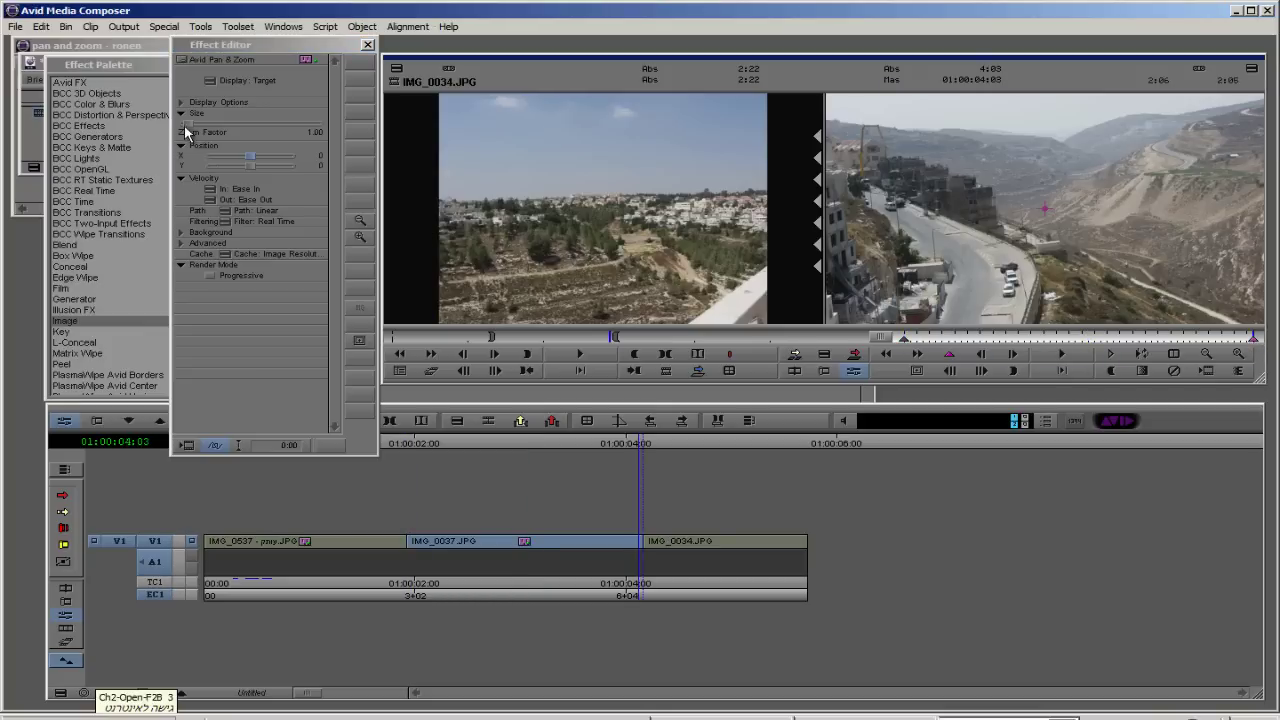
pyautogui.moveTo(188, 128); pyautogui.dragTo(206, 126)
pyautogui.moveTo(252, 163); pyautogui.dragTo(269, 171)
pyautogui.moveTo(206, 124)
pyautogui.mouseDown()
pyautogui.moveTo(245, 138)
pyautogui.moveTo(223, 125)
pyautogui.mouseUp()
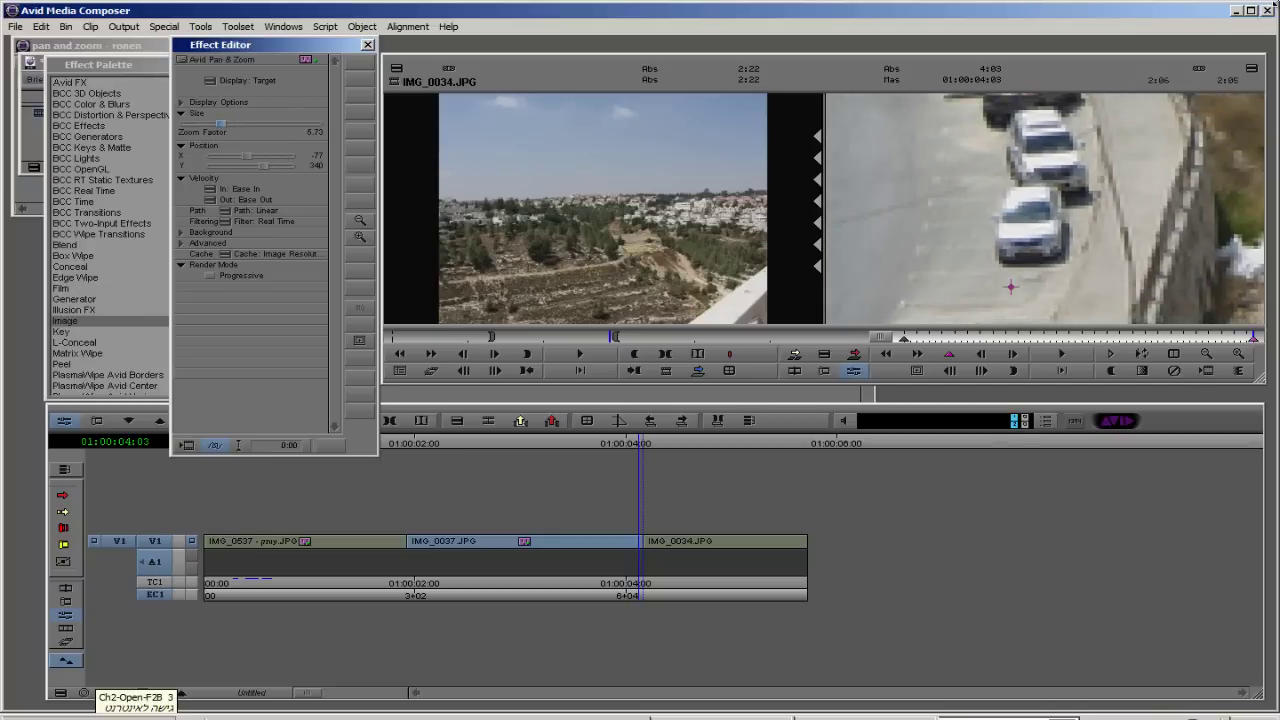
pyautogui.click(905, 338)
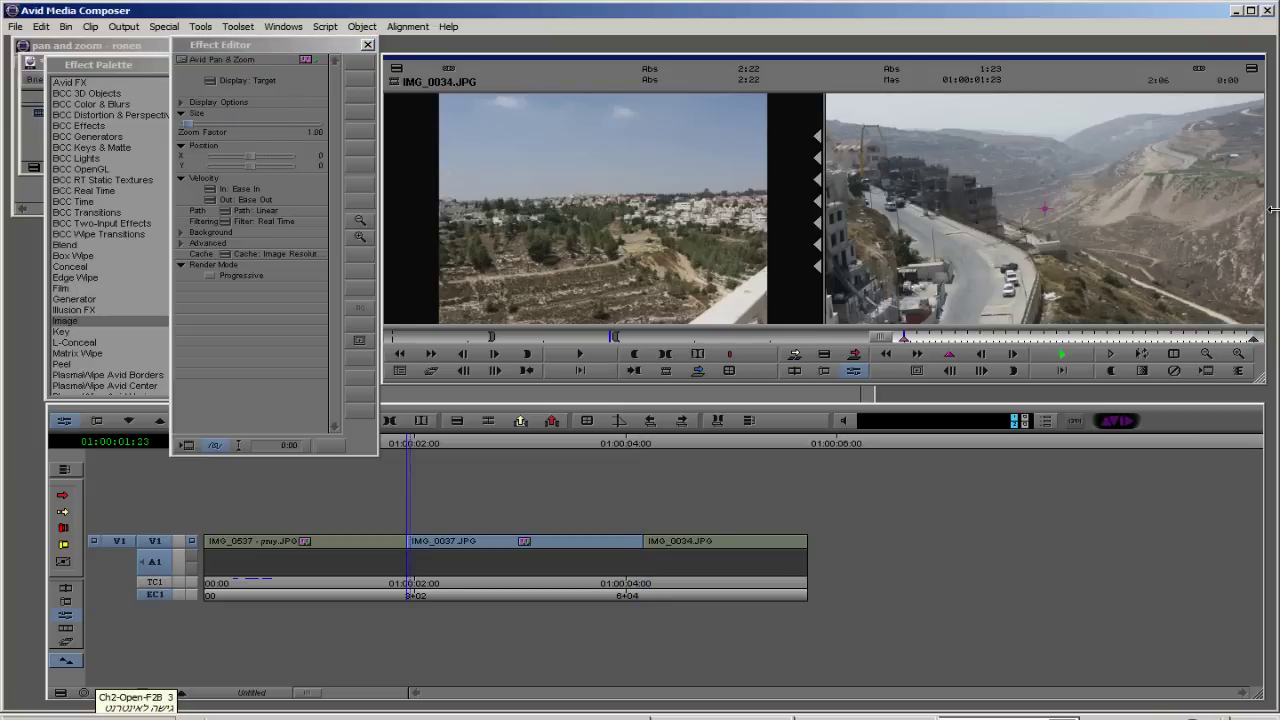
pyautogui.press('space')
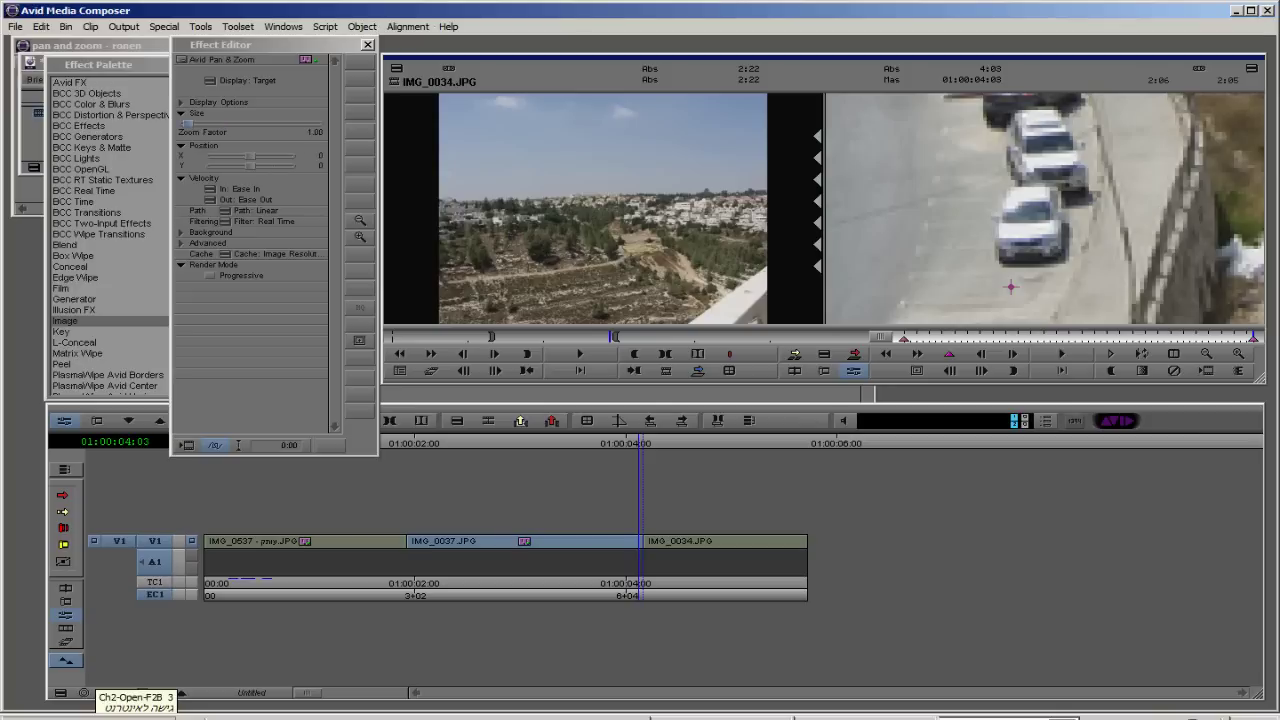
# Step: Set both the incoming and outgoing velocity of the IMG_0037 effect to Linear
pyautogui.click(209, 189)
pyautogui.click(240, 203)
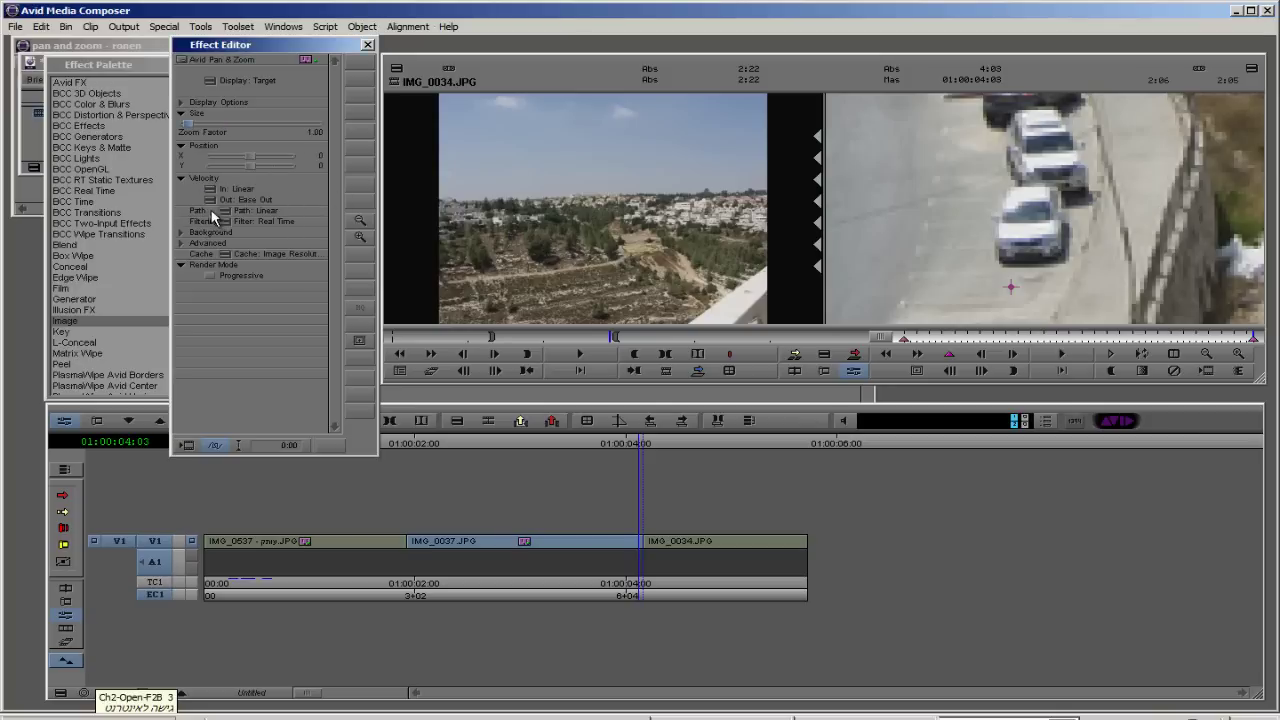
pyautogui.click(209, 199)
pyautogui.click(232, 221)
pyautogui.click(210, 190)
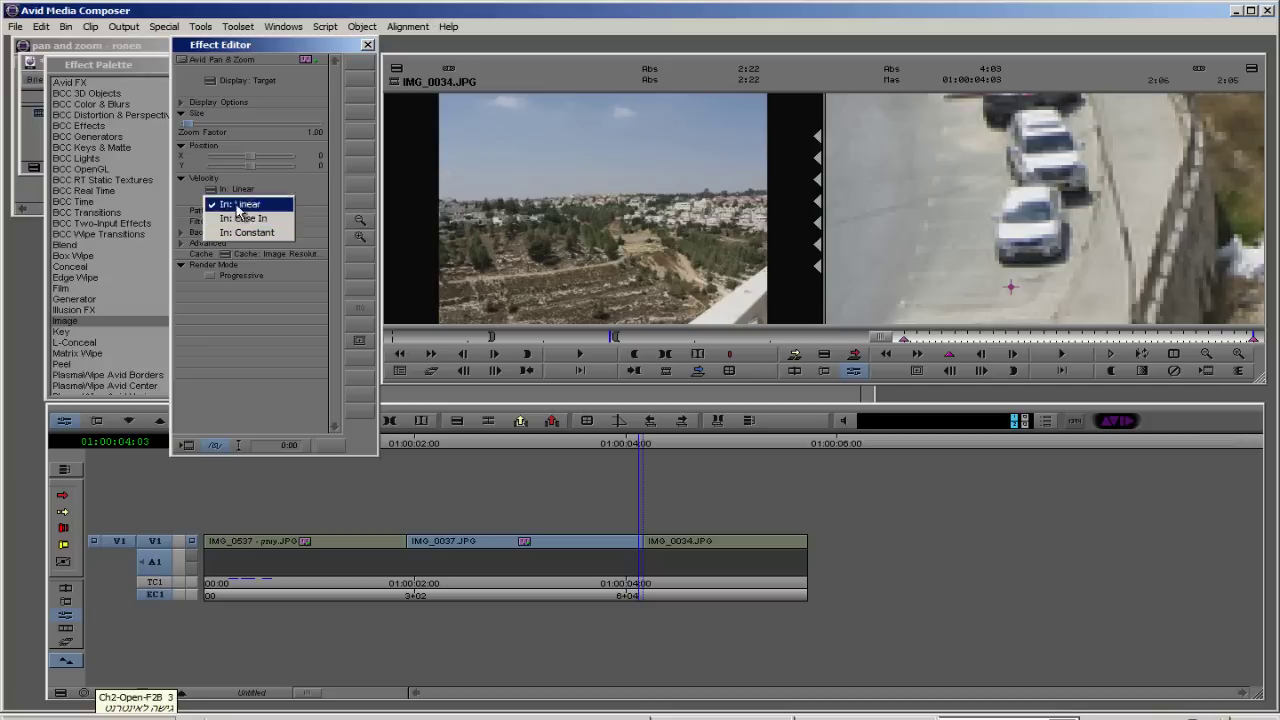
pyautogui.click(280, 204)
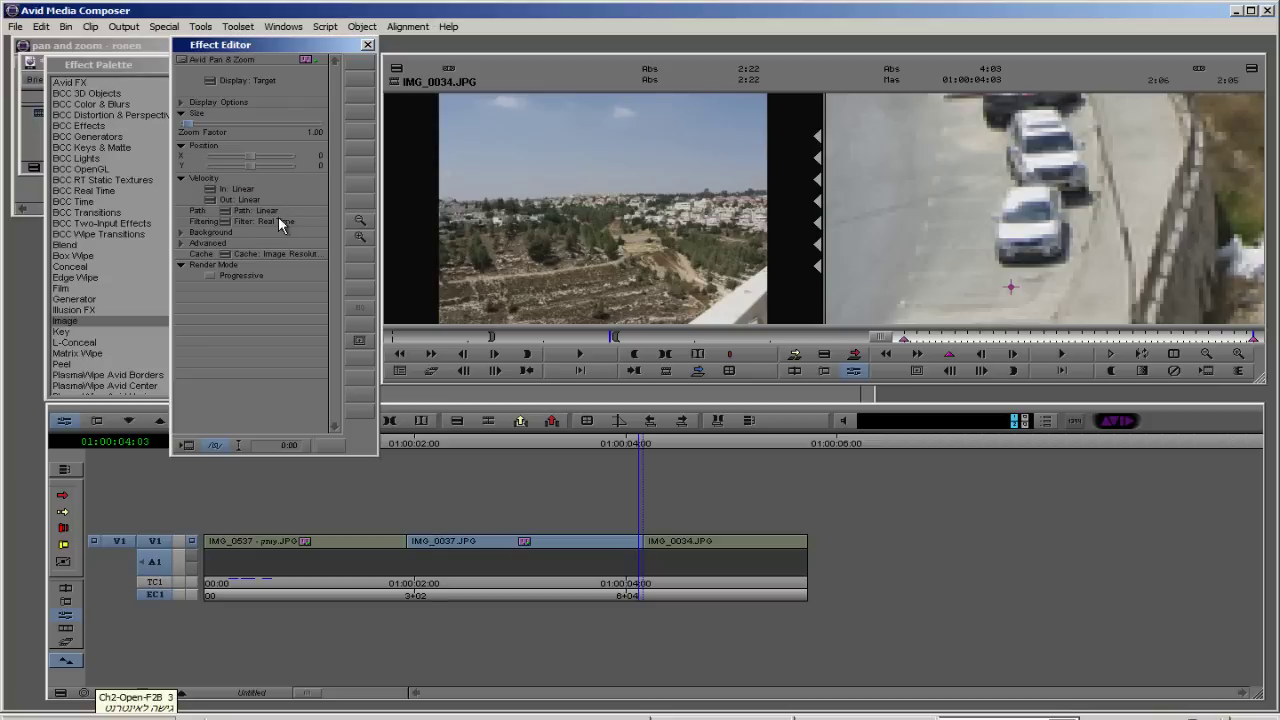
# Step: Set the IMG_0037 effect's filtering to Avid Ultra Qual and close the effect editor
pyautogui.click(225, 221)
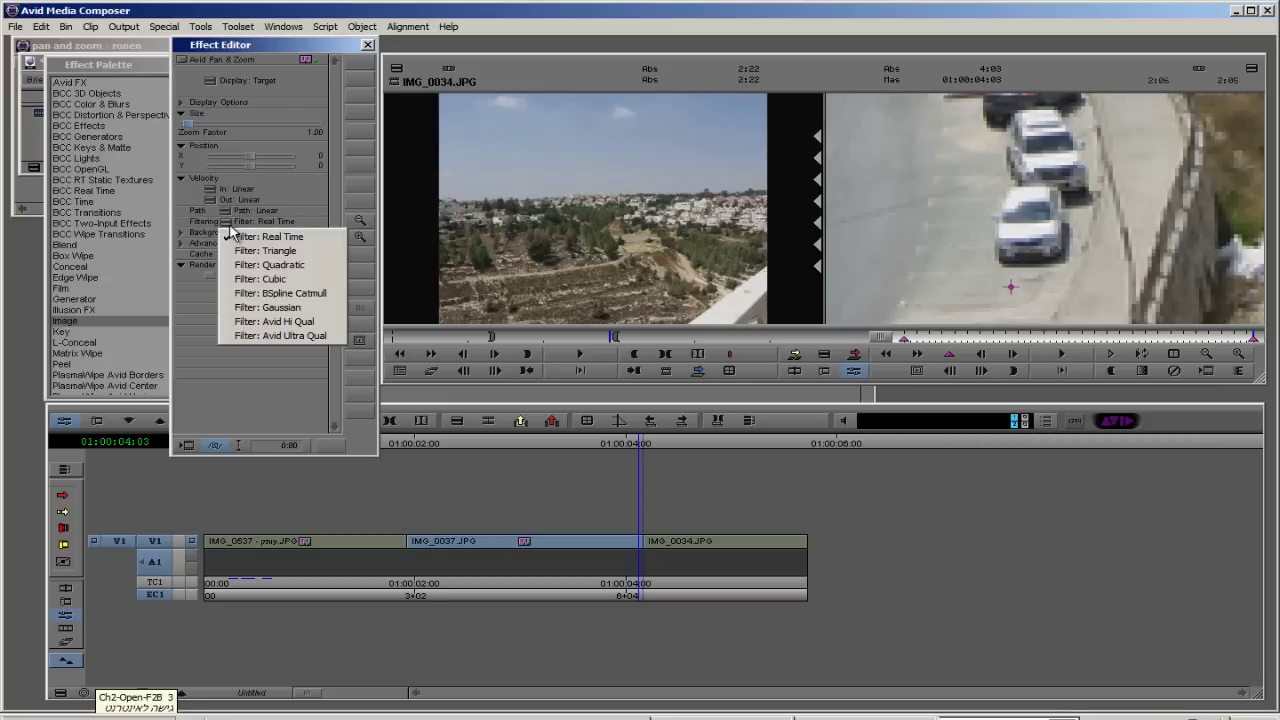
pyautogui.click(249, 337)
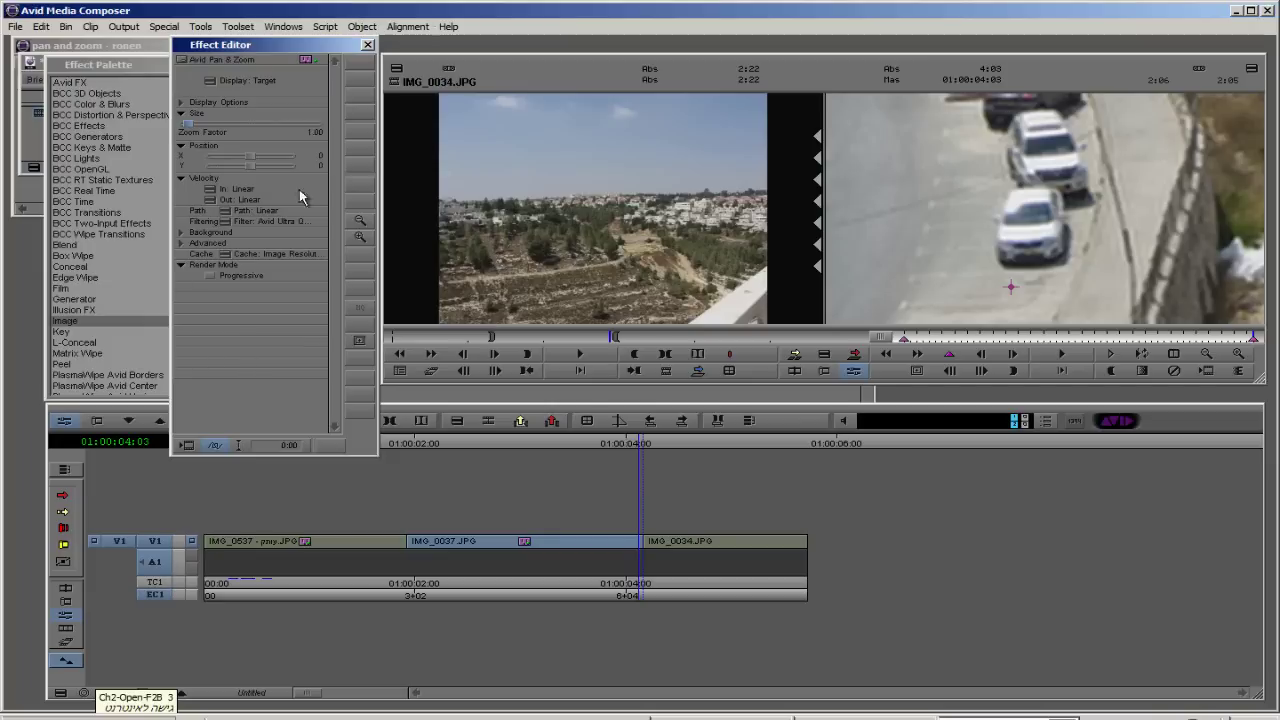
pyautogui.click(368, 46)
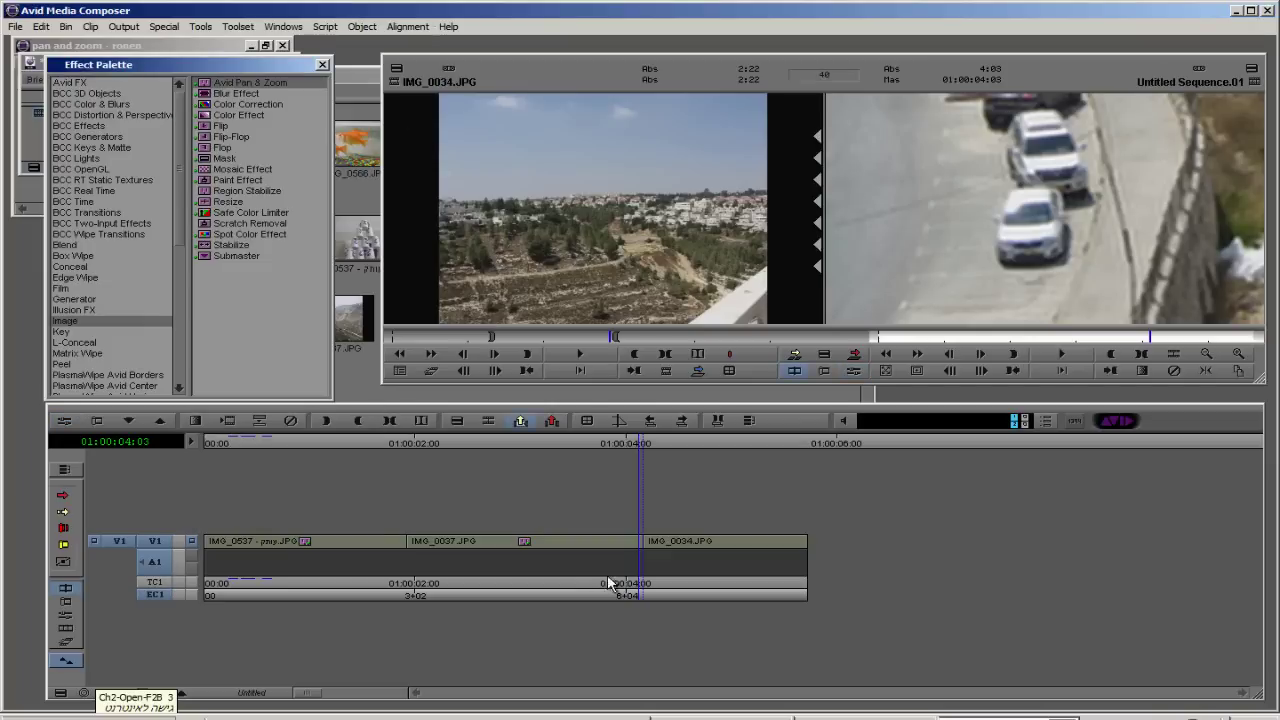
# Step: View the zoomed-in frame near the end of the IMG_0037 clip in full screen
pyautogui.moveTo(620, 560)
pyautogui.mouseDown()
pyautogui.moveTo(329, 541)
pyautogui.moveTo(623, 556)
pyautogui.mouseUp()
pyautogui.click(882, 368)
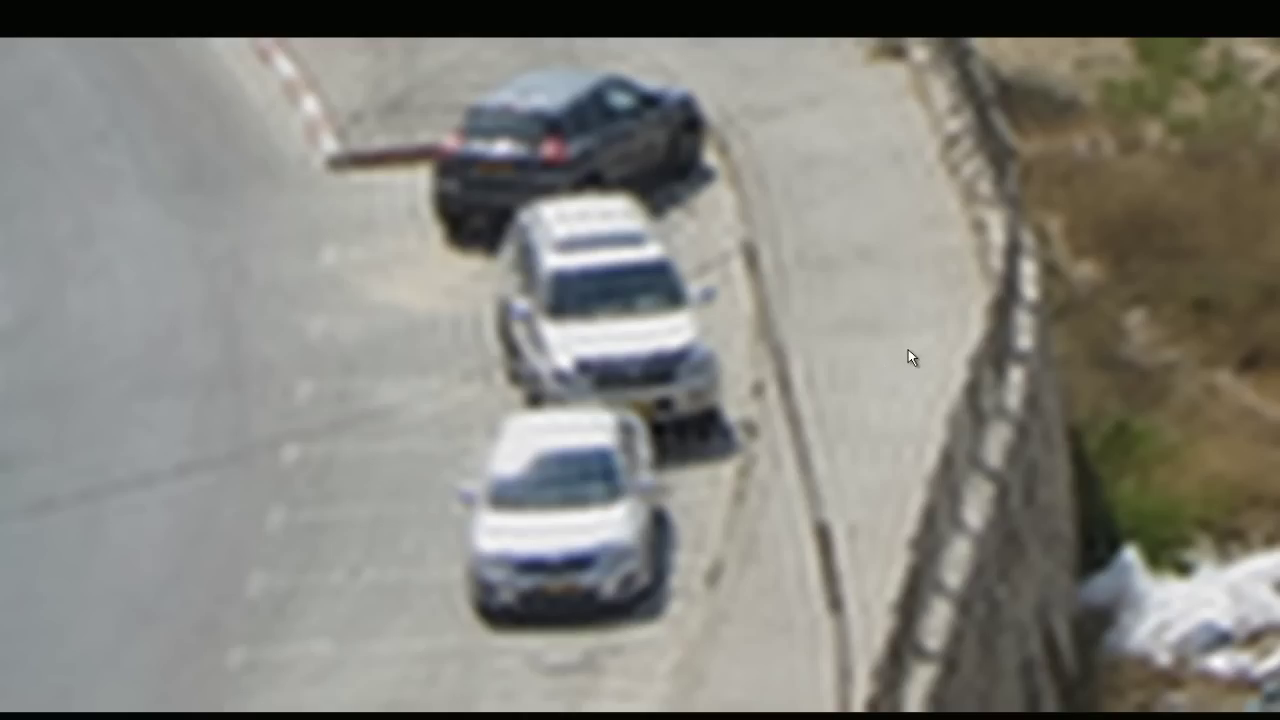
pyautogui.click(908, 357)
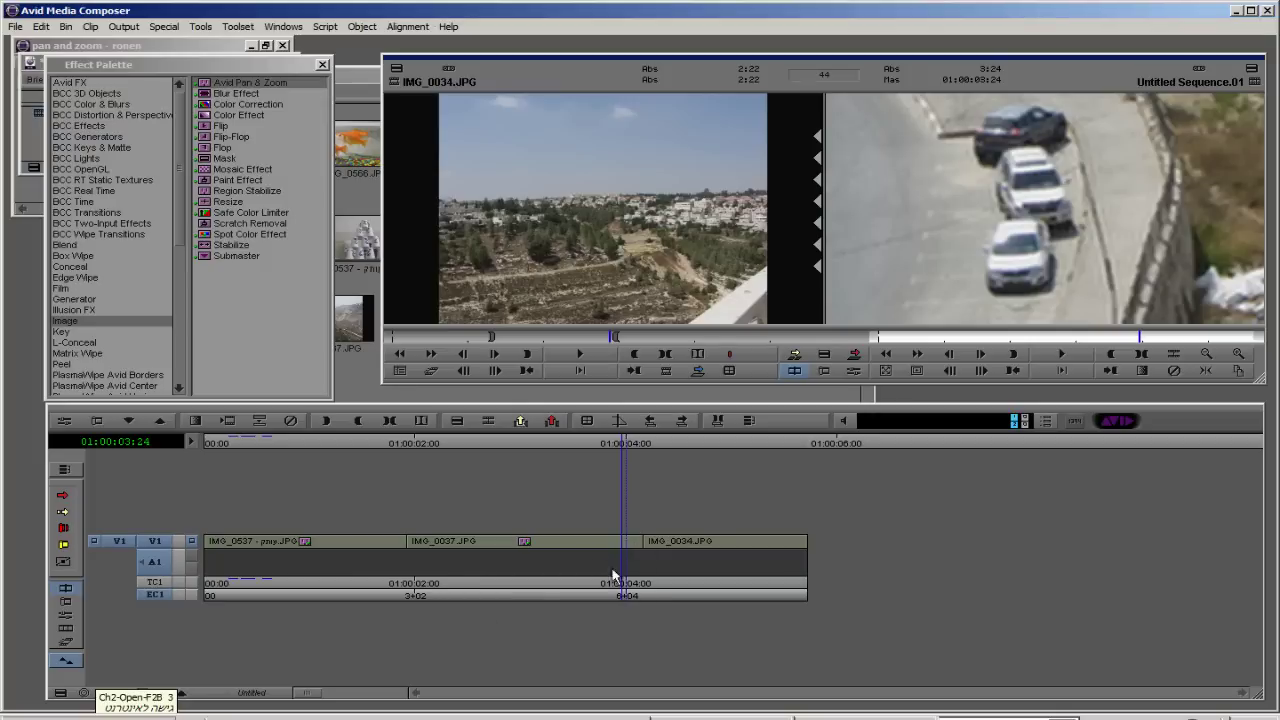
# Step: Apply the Avid Pan & Zoom effect to the IMG_0034 clip and link it to IMG_0034.JPG in the TUT JPG folder
pyautogui.moveTo(613, 572); pyautogui.dragTo(710, 545)
pyautogui.click(709, 545)
pyautogui.click(60, 423)
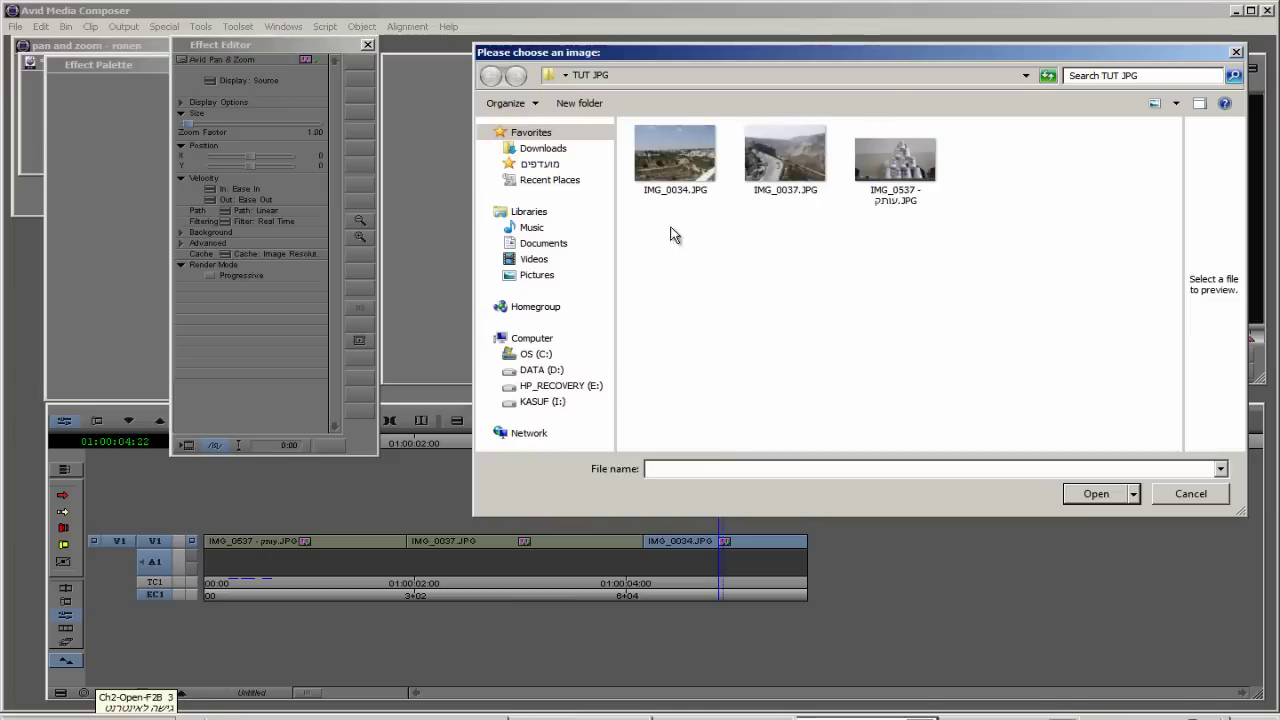
pyautogui.click(705, 175)
pyautogui.click(1090, 505)
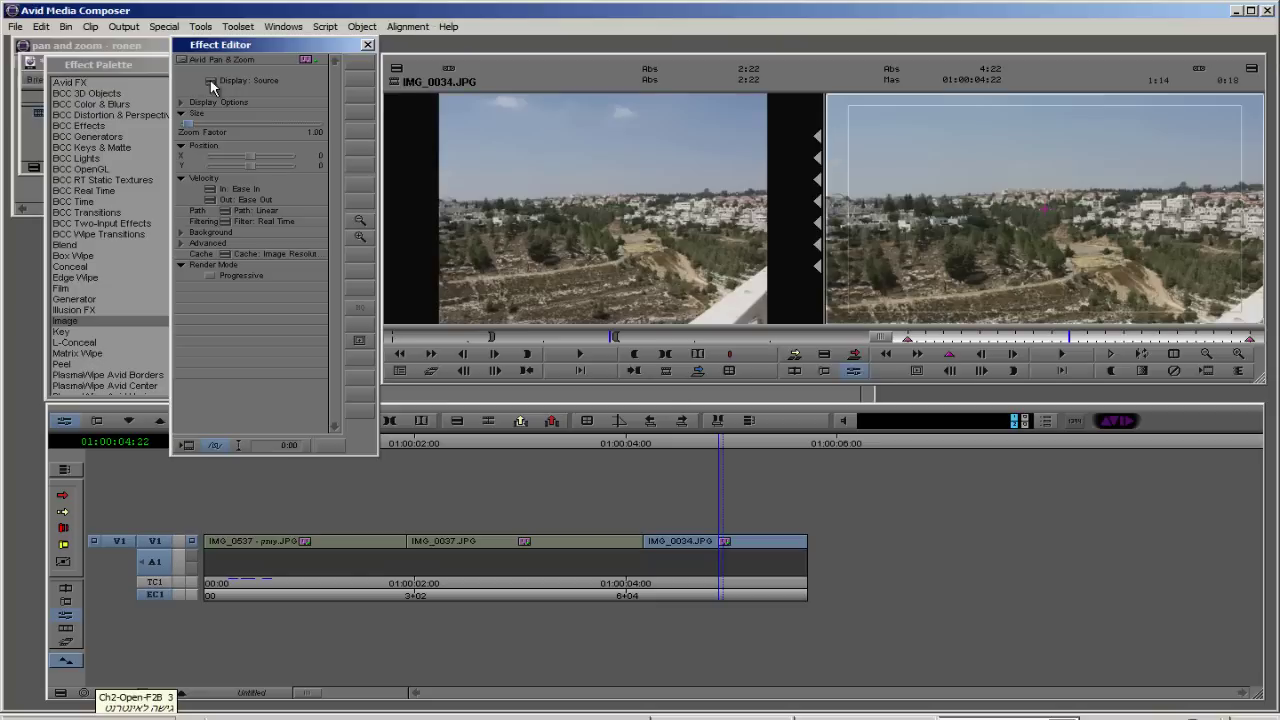
# Step: Set the IMG_0034 effect's display to Target and go to its first keyframe
pyautogui.click(210, 80)
pyautogui.click(240, 108)
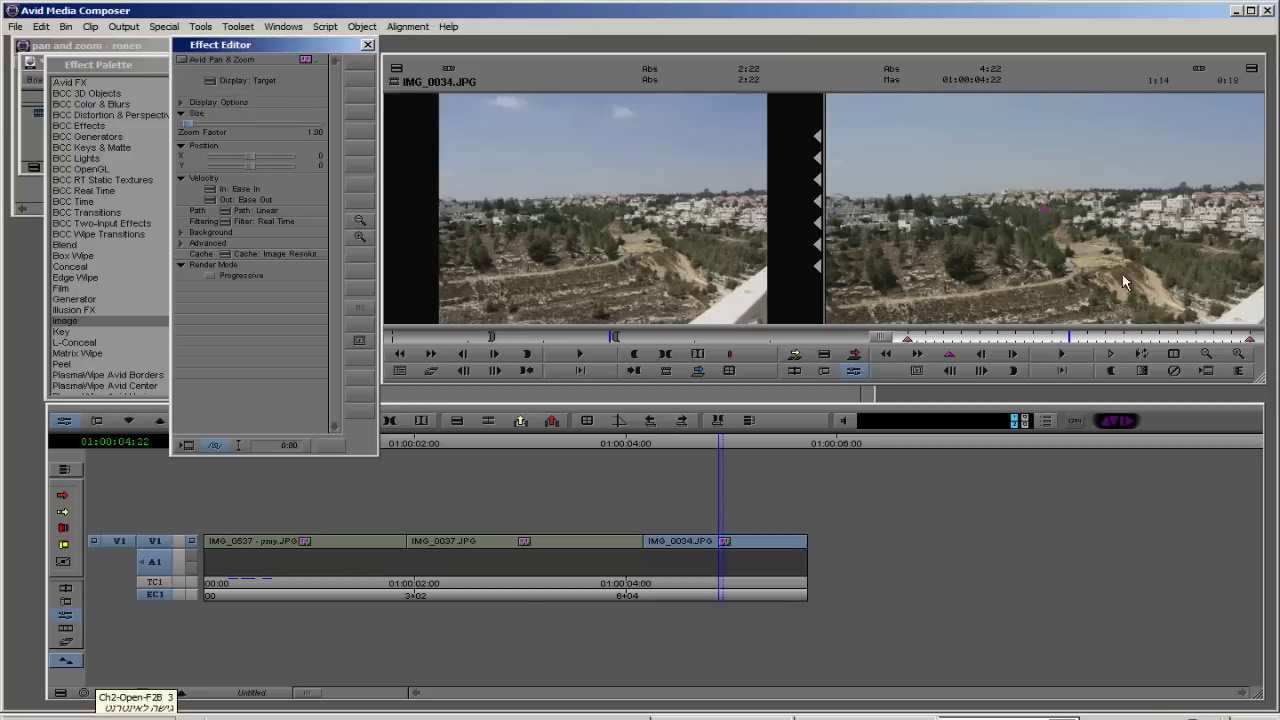
pyautogui.click(907, 341)
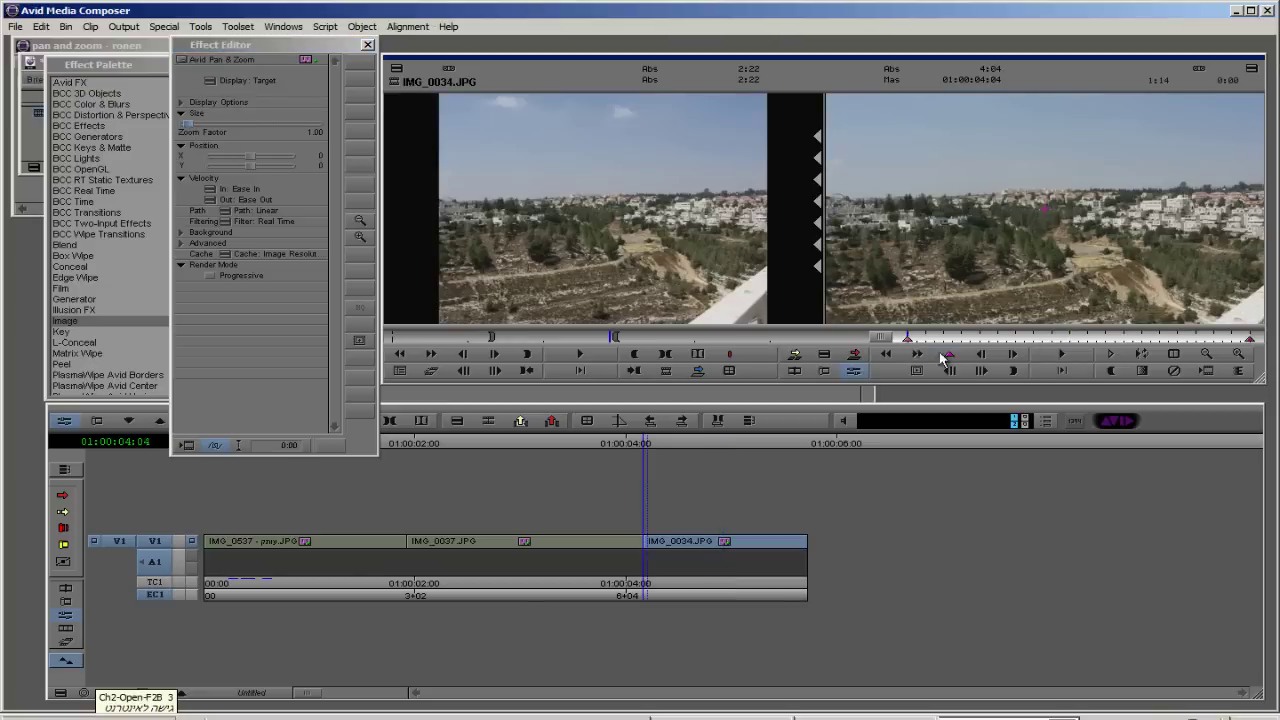
# Step: Animate the IMG_0034 zoom factor from about 2.46 at the first keyframe to about 7.96 at the last, with X and Y position at -55 there
pyautogui.click(196, 128)
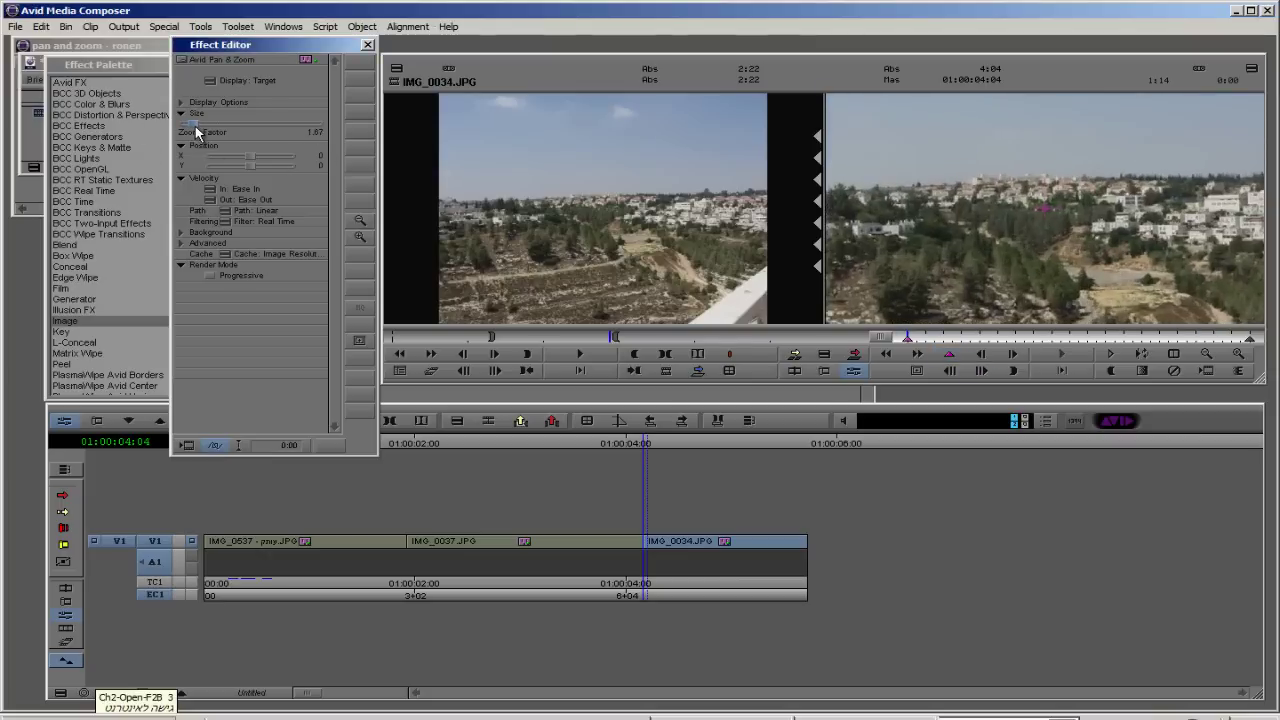
pyautogui.moveTo(196, 132); pyautogui.dragTo(200, 133)
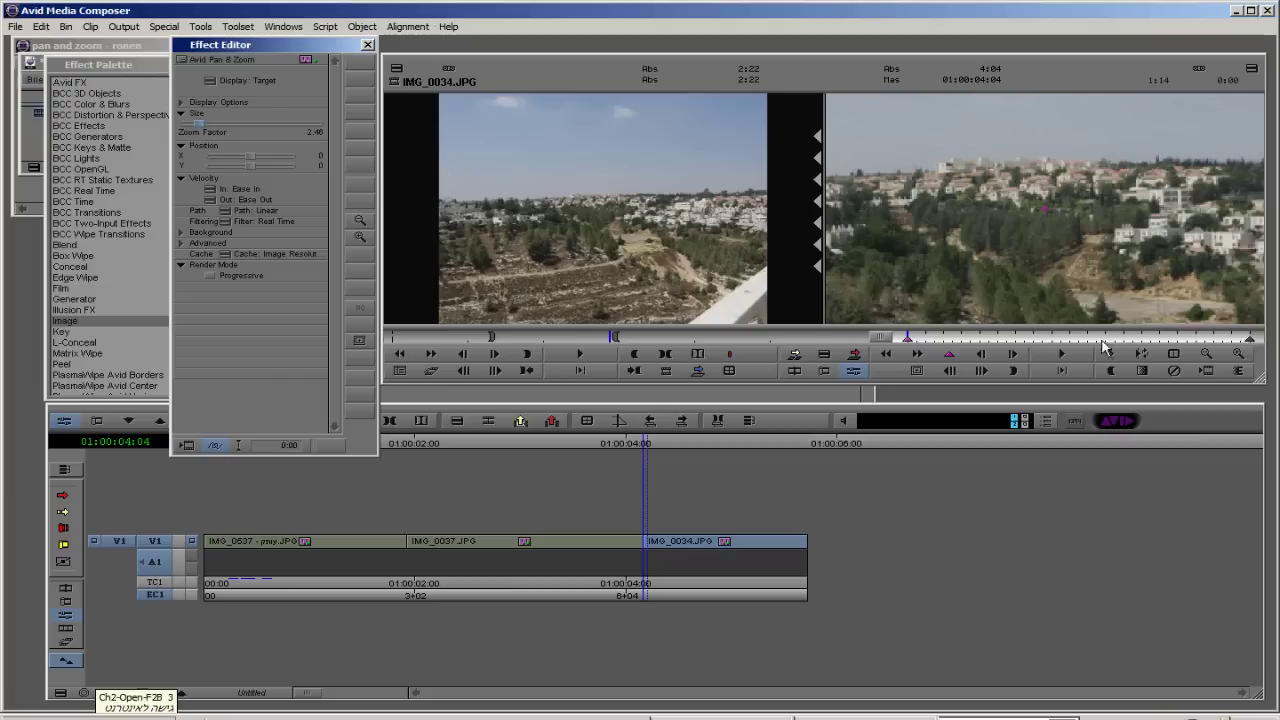
pyautogui.click(1249, 341)
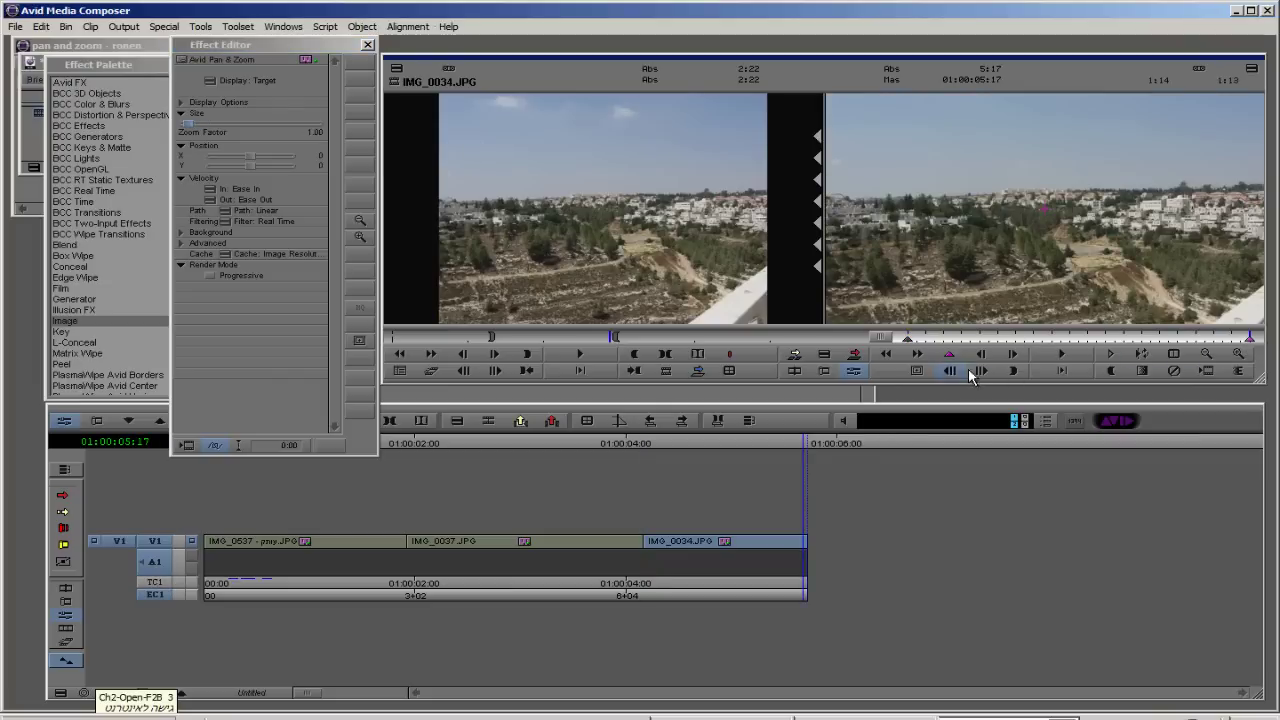
pyautogui.moveTo(195, 128); pyautogui.dragTo(225, 119)
pyautogui.moveTo(256, 165); pyautogui.dragTo(250, 168)
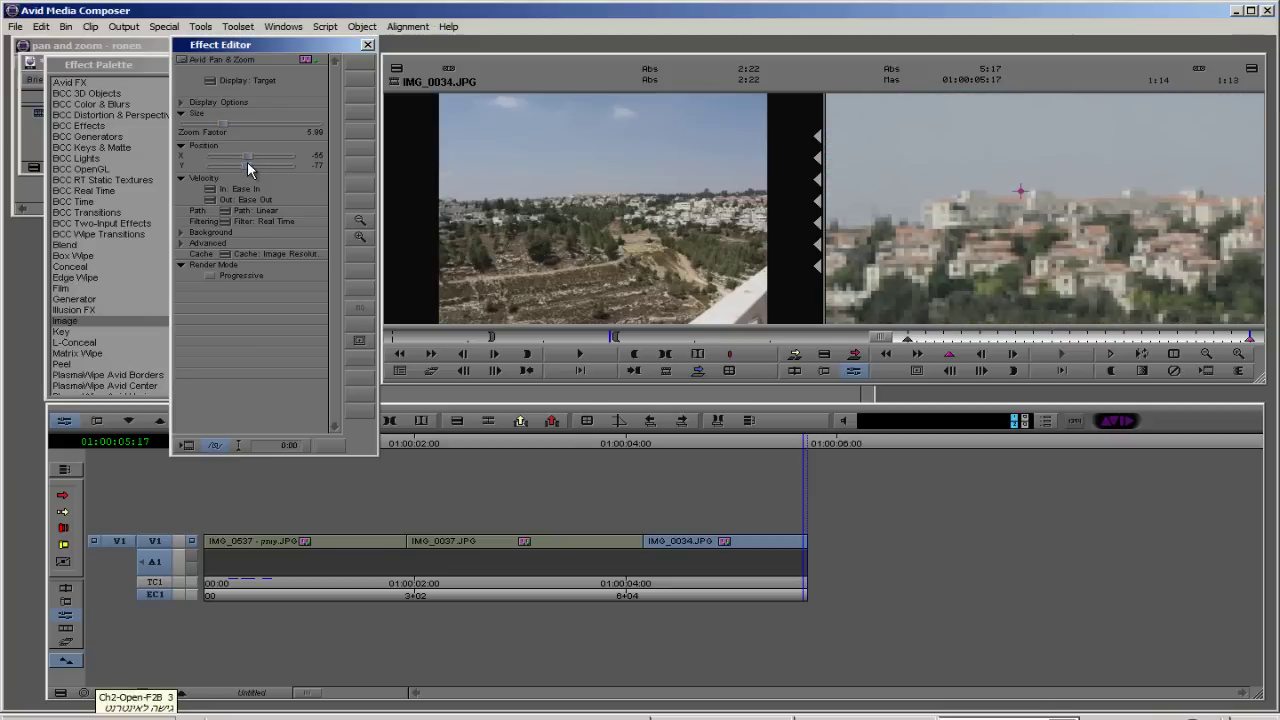
pyautogui.moveTo(225, 127); pyautogui.dragTo(251, 166)
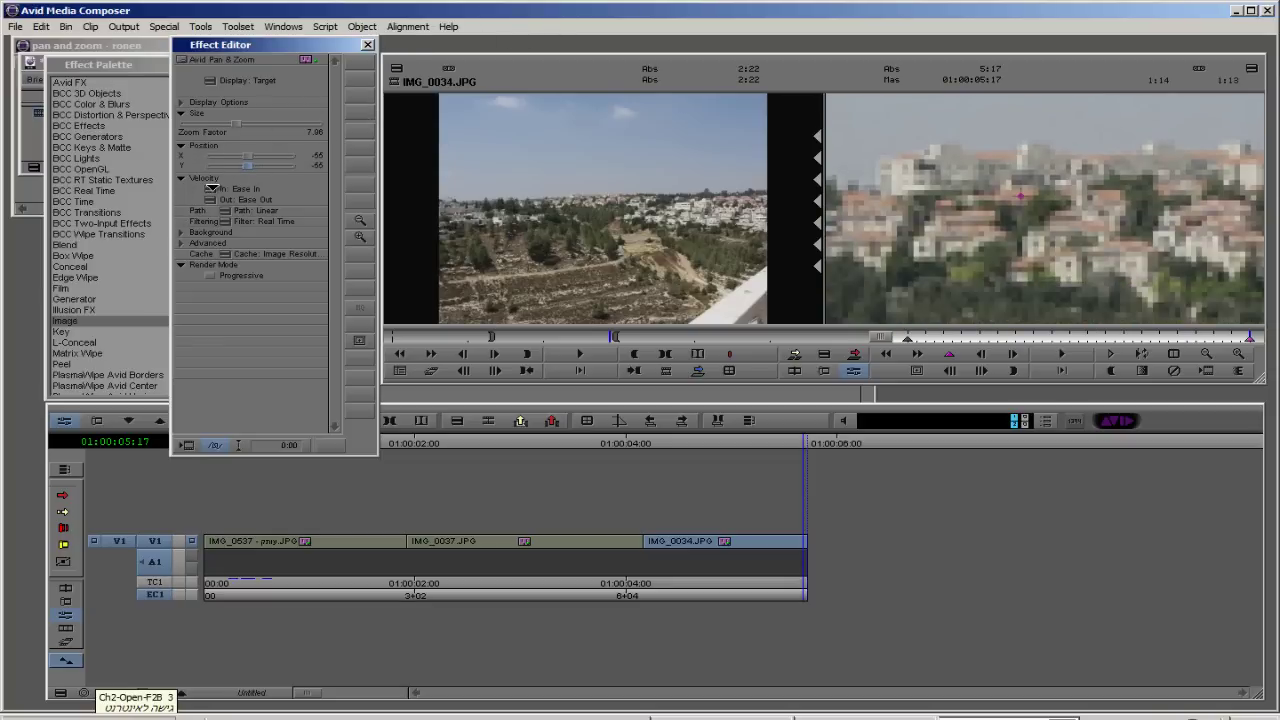
pyautogui.press('space')
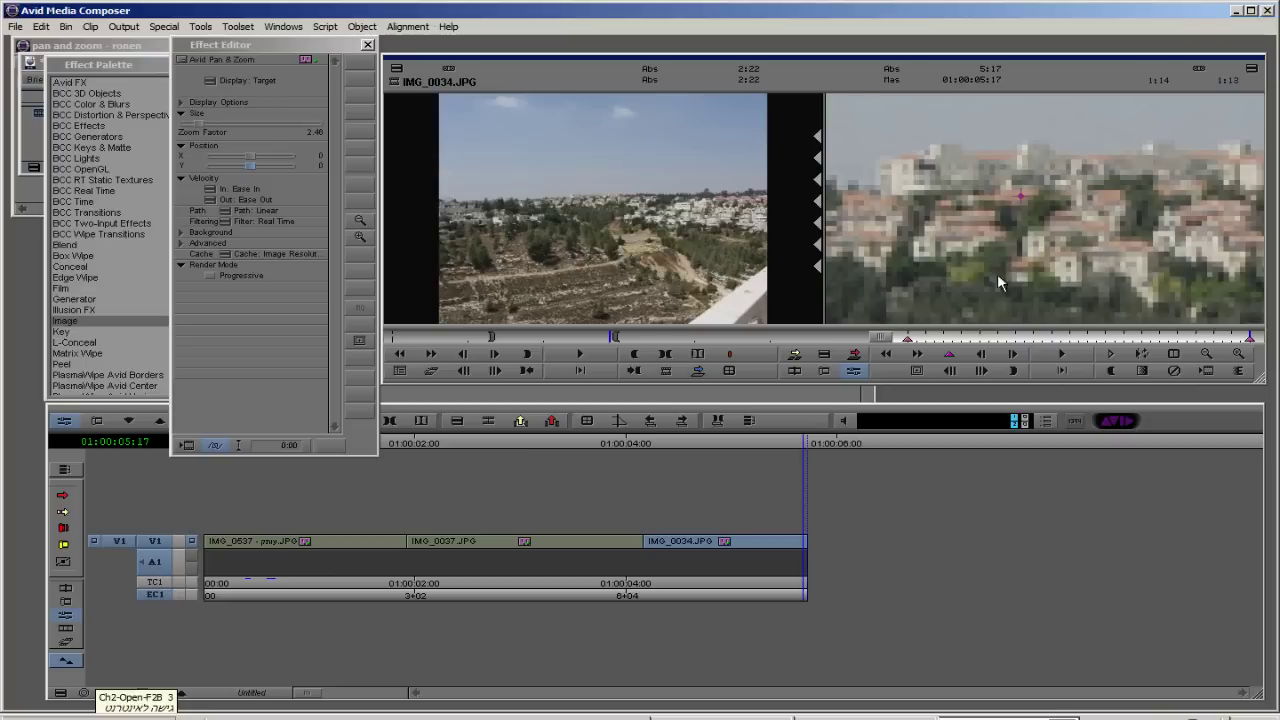
# Step: Set the IMG_0034 effect's velocity In and Out to Linear and its filtering to Avid Ultra Qual, and close the effect editor
pyautogui.click(212, 188)
pyautogui.click(222, 200)
pyautogui.click(211, 200)
pyautogui.click(220, 217)
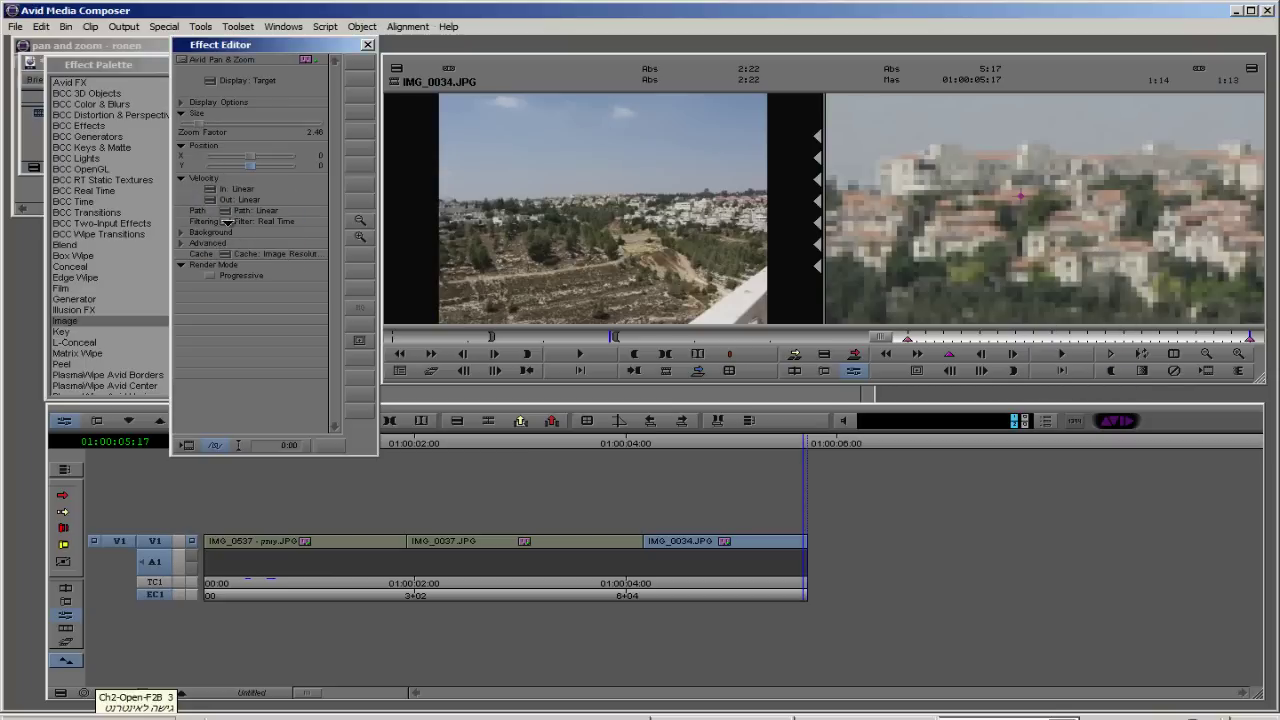
pyautogui.click(224, 221)
pyautogui.click(262, 336)
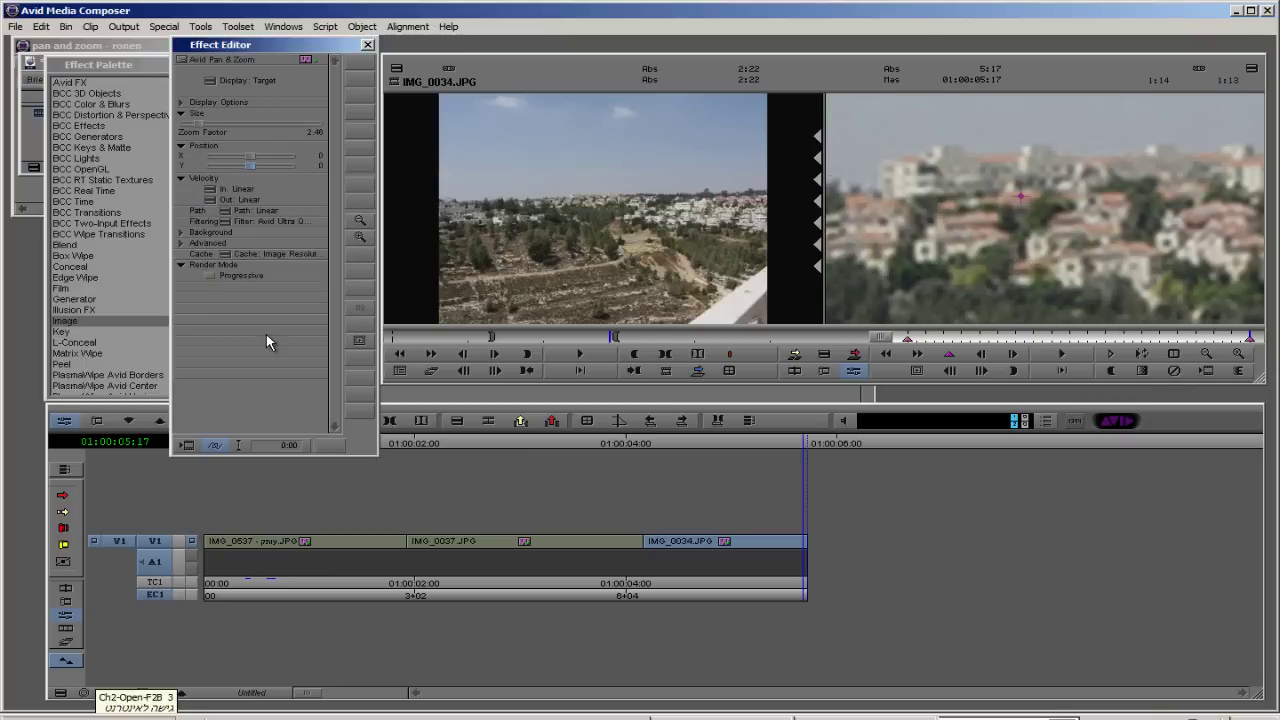
pyautogui.click(368, 45)
# Step: Add a 20-frame dissolve centered on the cut between the IMG_0537 and IMG_0037 clips
pyautogui.click(409, 549)
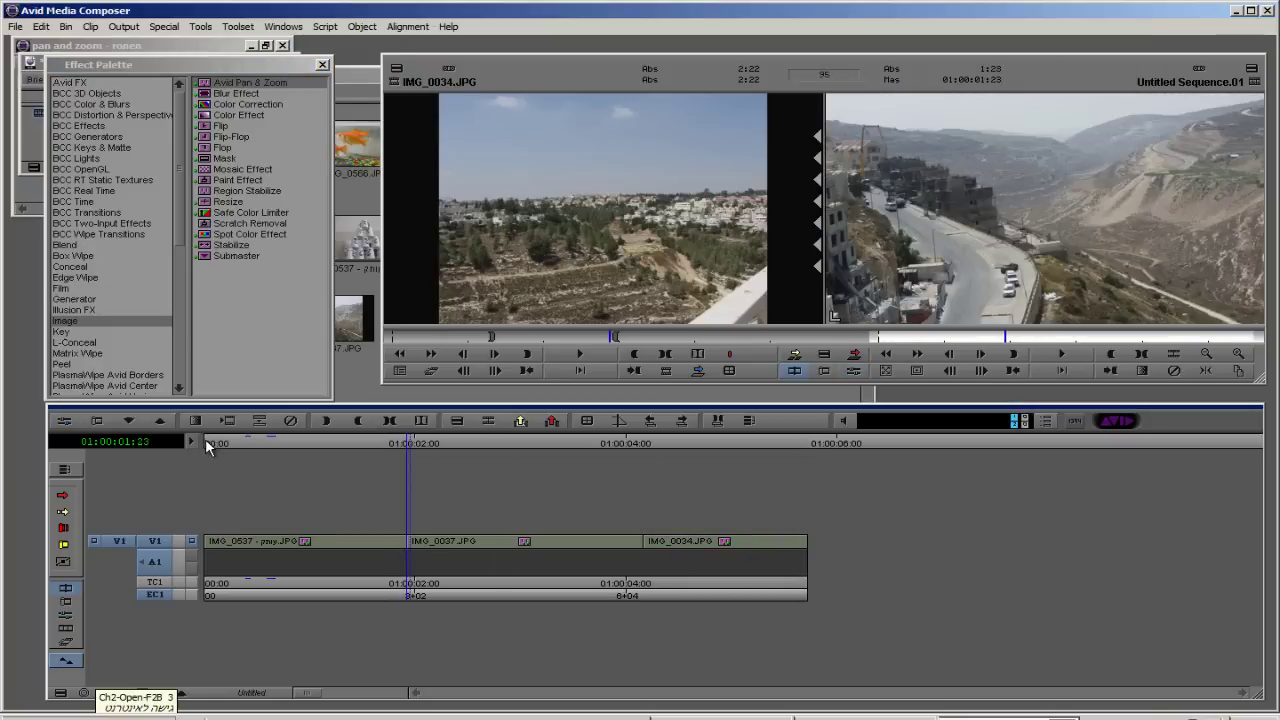
pyautogui.click(195, 420)
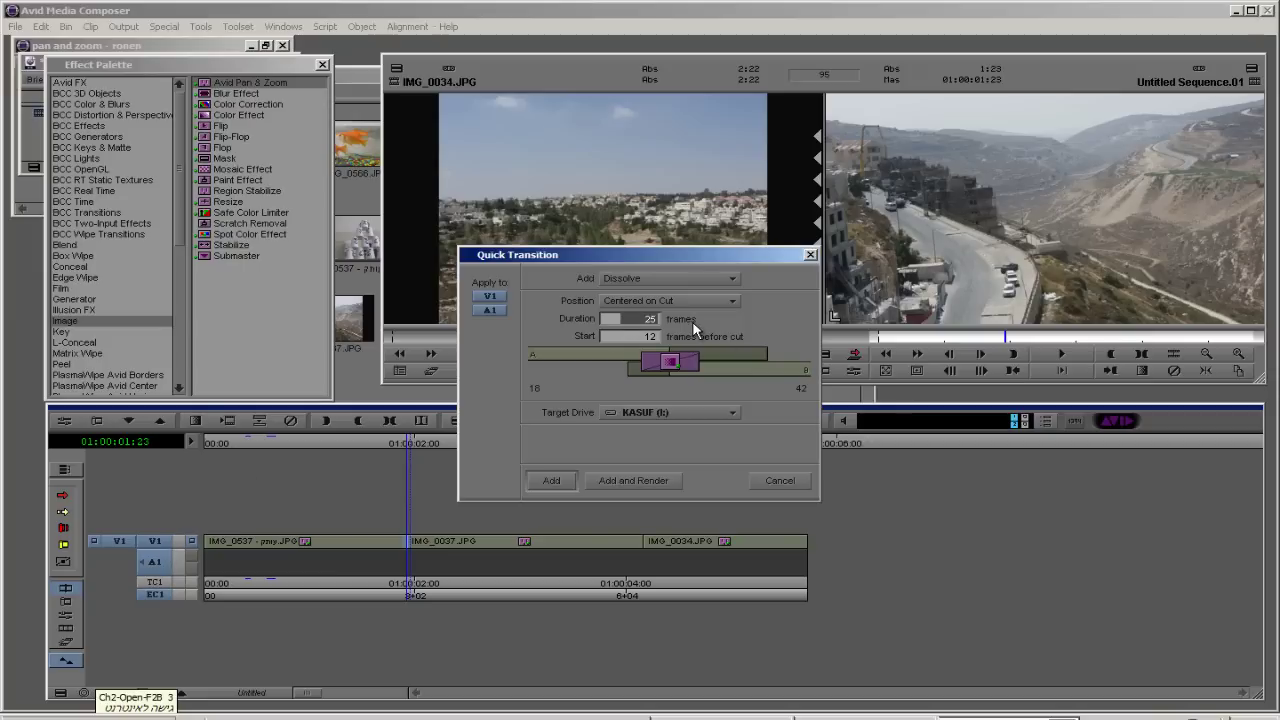
pyautogui.write('20')
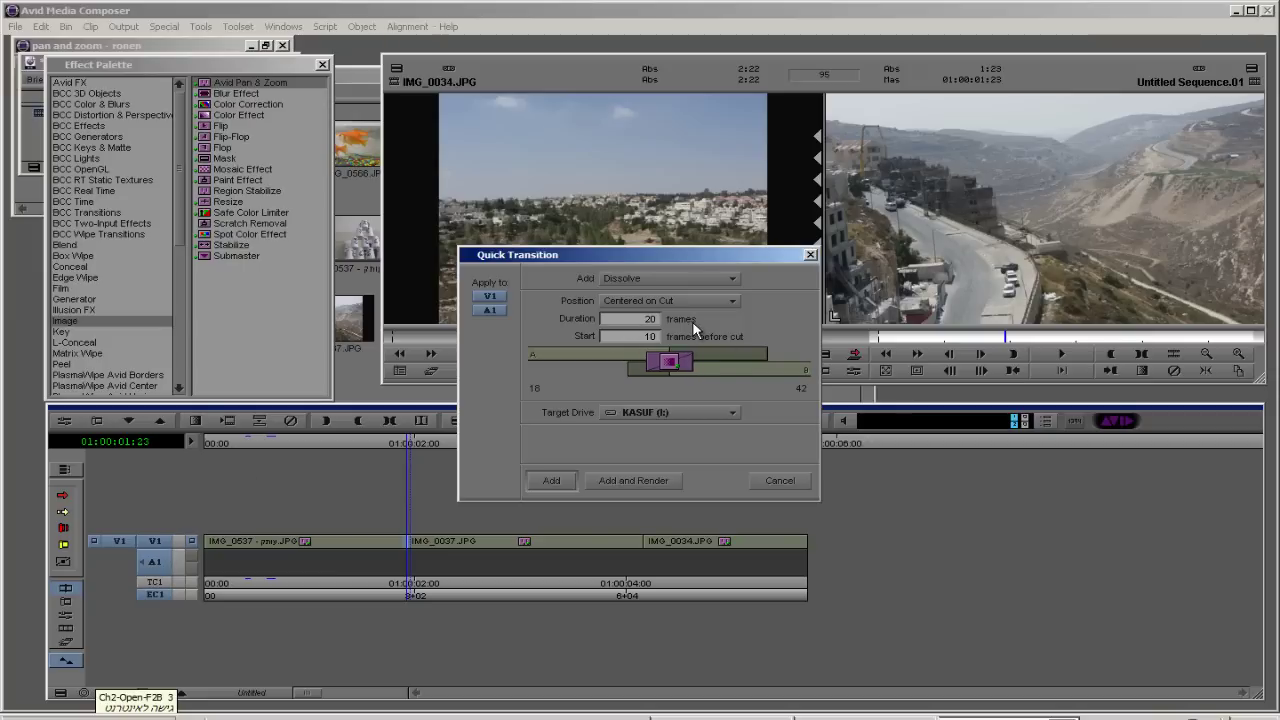
pyautogui.click(553, 482)
# Step: Add a 20-frame dissolve on the cut between IMG_0037 and IMG_0034 and check the blend just before the cut
pyautogui.click(648, 547)
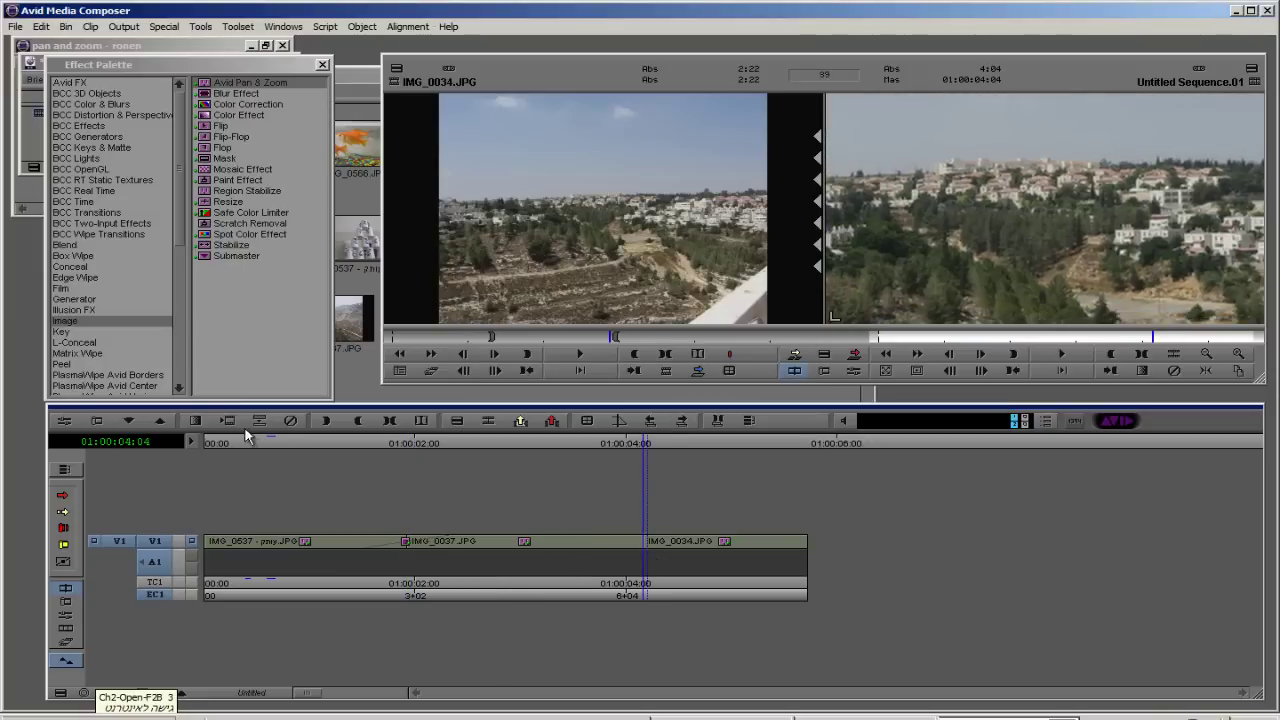
pyautogui.click(197, 420)
pyautogui.click(551, 480)
pyautogui.click(615, 557)
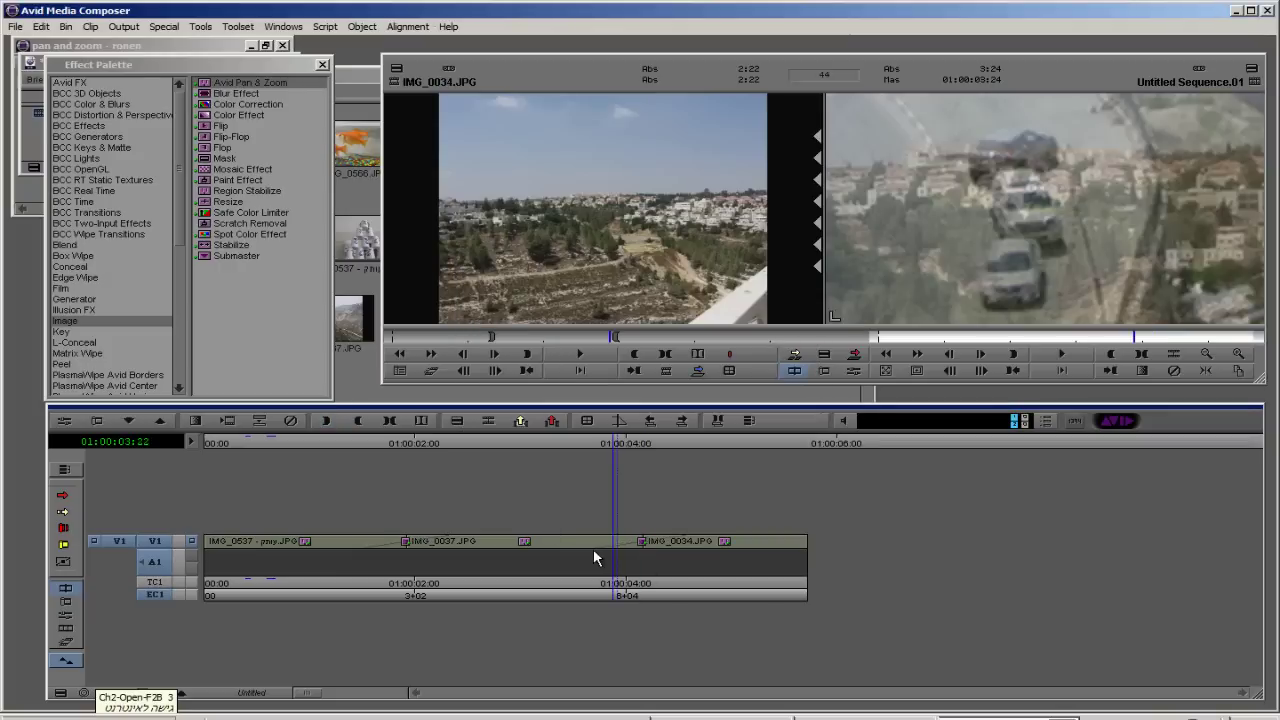
# Step: Mark In at 01:00:01:15 in IMG_0537 and Out at 01:00:04:12 in IMG_0034, with audio track A1 deselected
pyautogui.press('j')
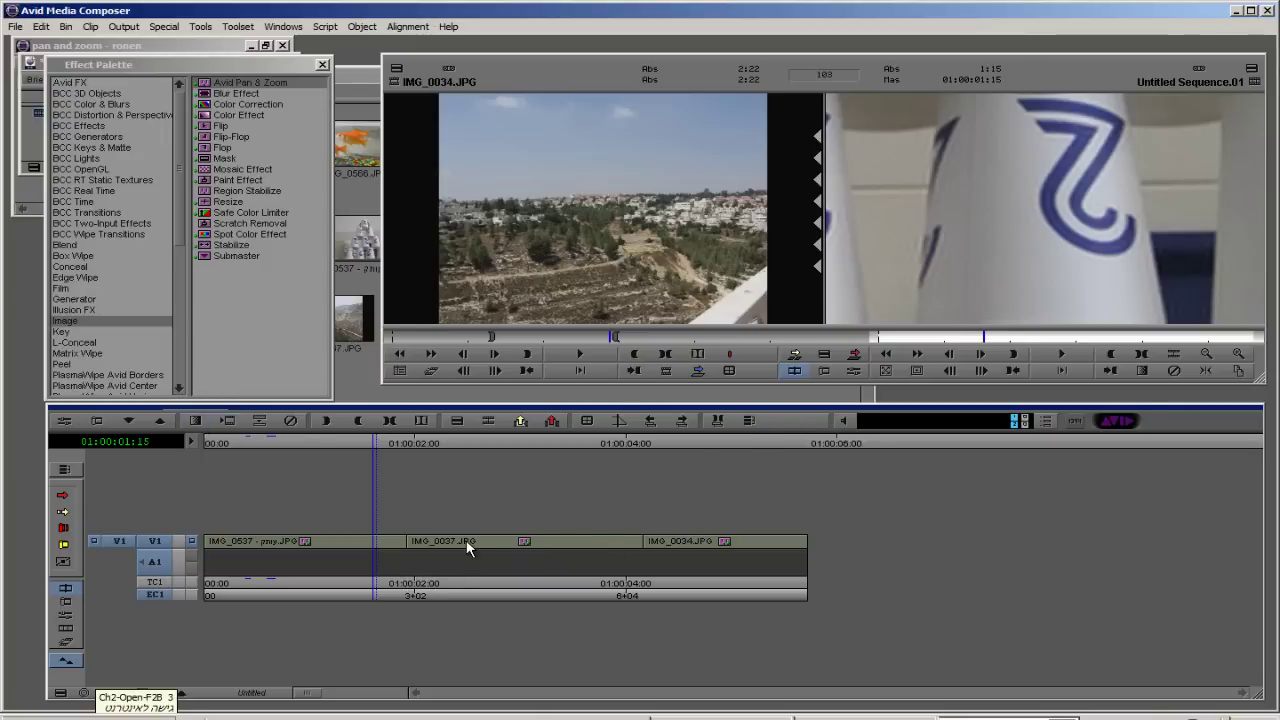
pyautogui.press('o')
pyautogui.moveTo(386, 571); pyautogui.dragTo(680, 567)
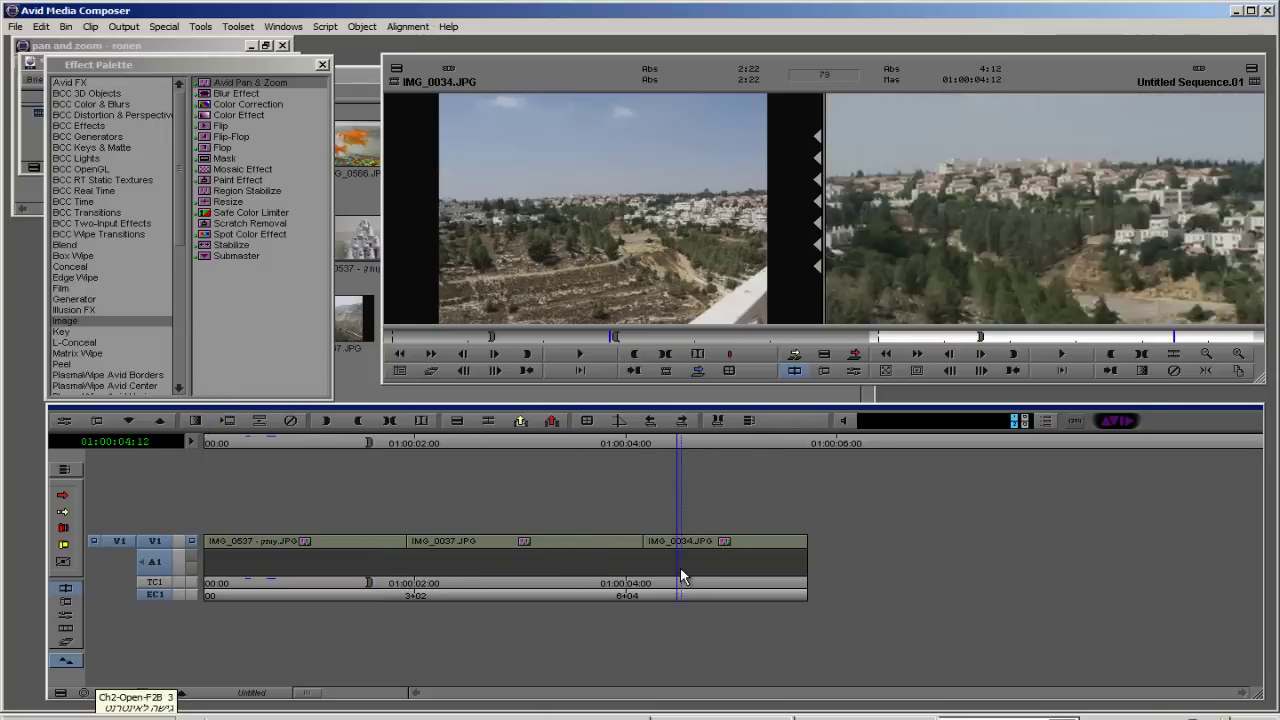
pyautogui.press('o')
pyautogui.click(155, 561)
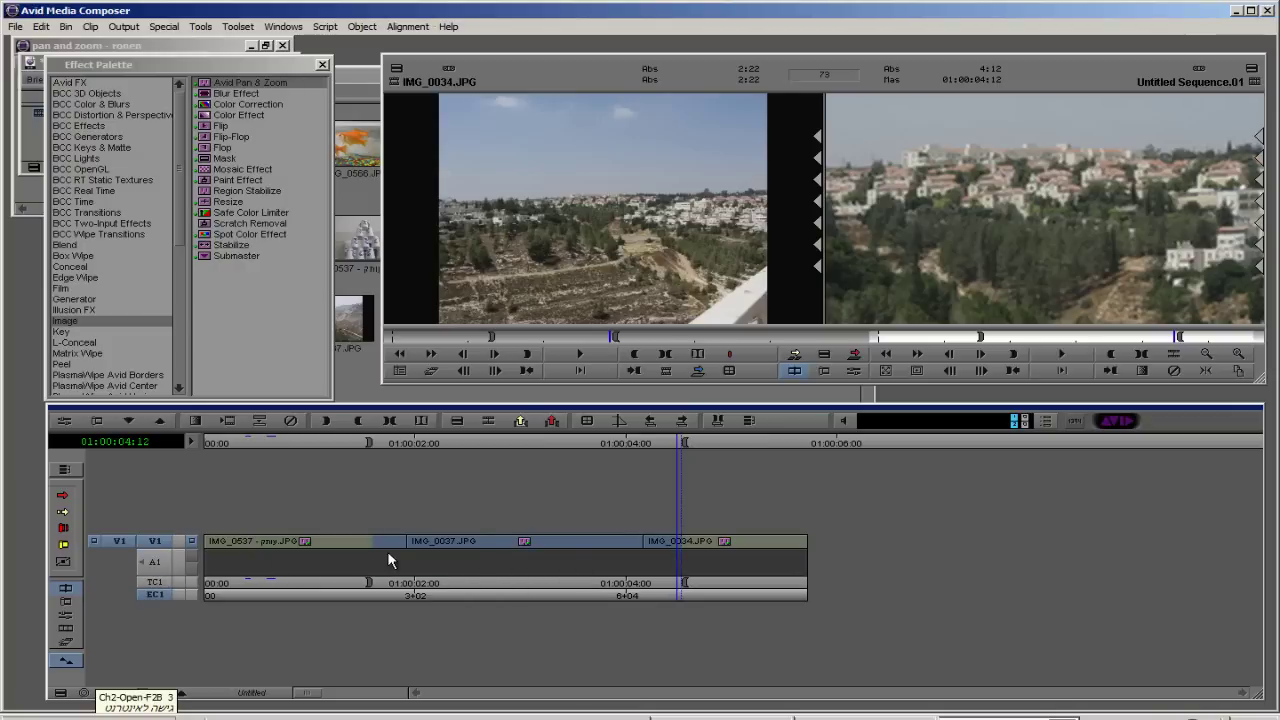
# Step: Add 20-frame dissolves centered on the cut to all transitions between the In and Out points
pyautogui.click(196, 421)
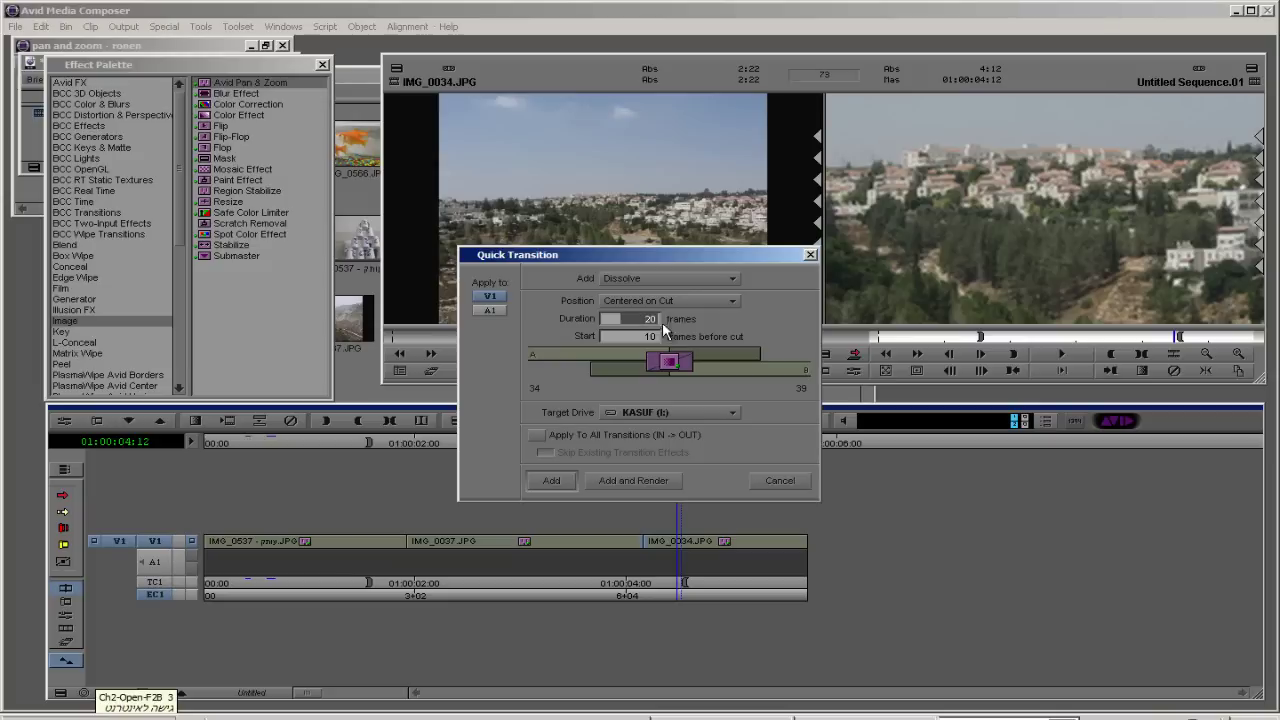
pyautogui.click(536, 434)
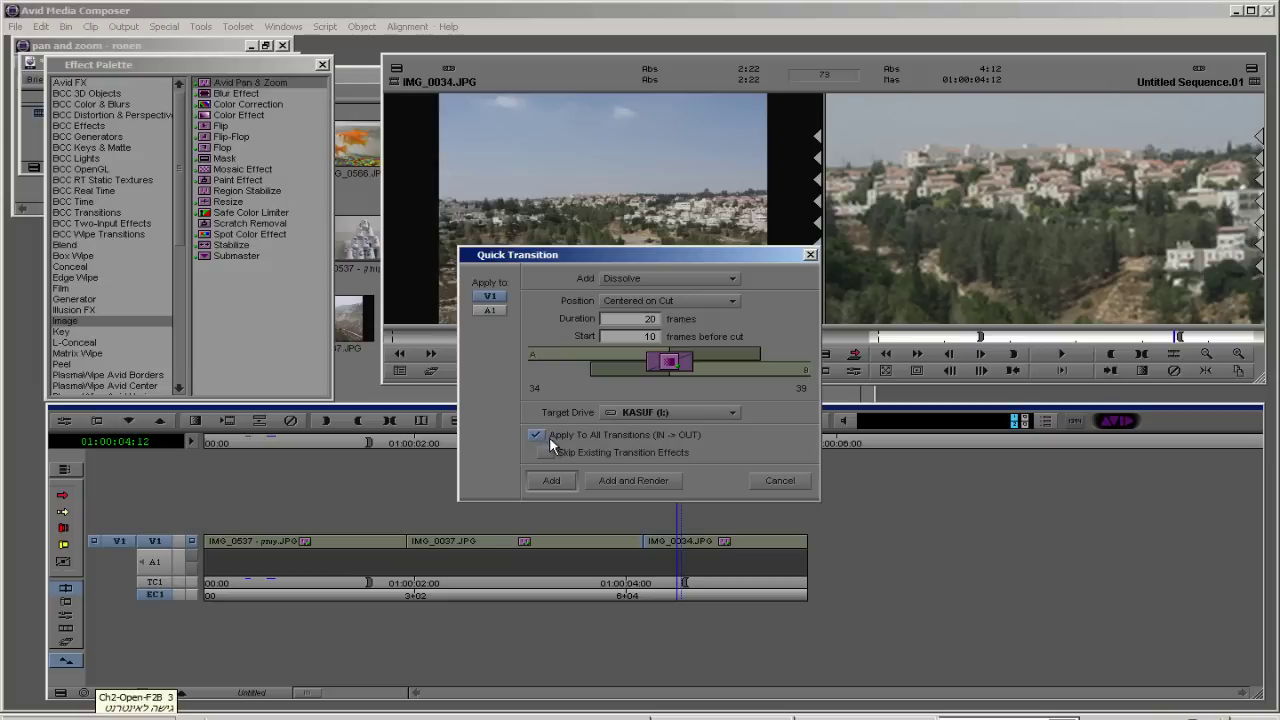
pyautogui.click(562, 483)
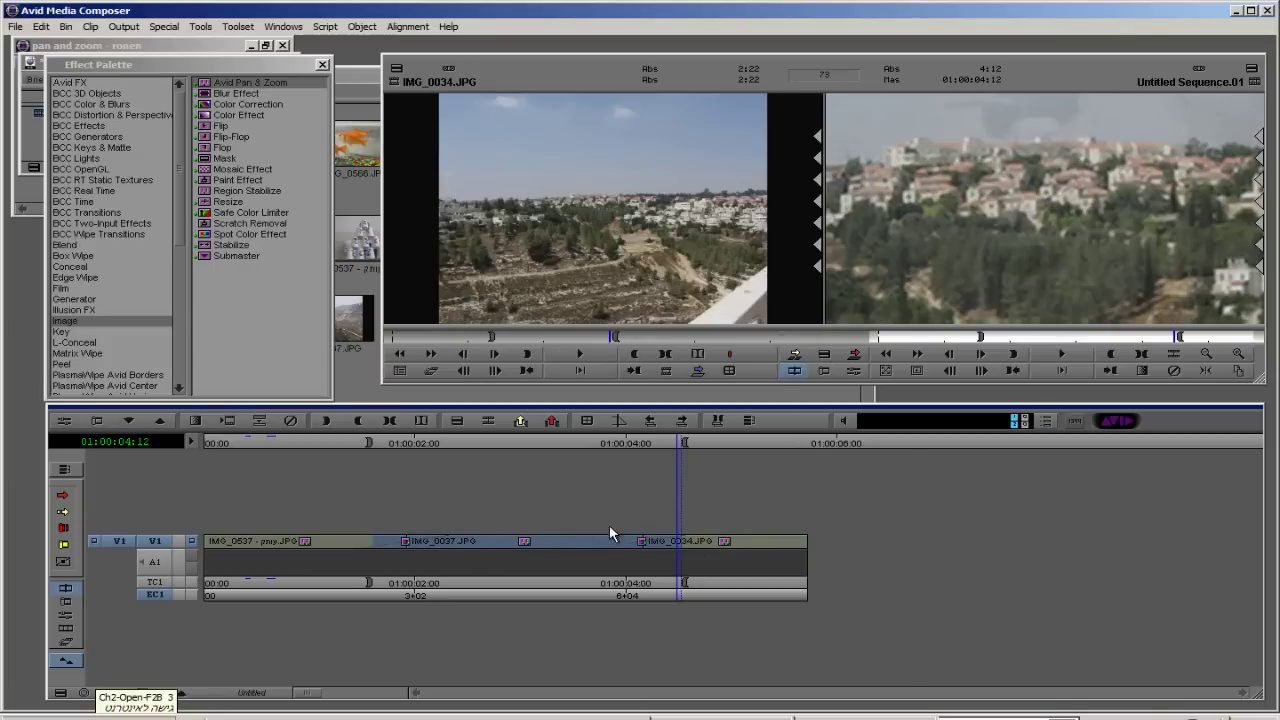
# Step: Mark the entire sequence from In to Out and render the effect at its start to the KASUF drive
pyautogui.click(800, 543)
pyautogui.press('Home')
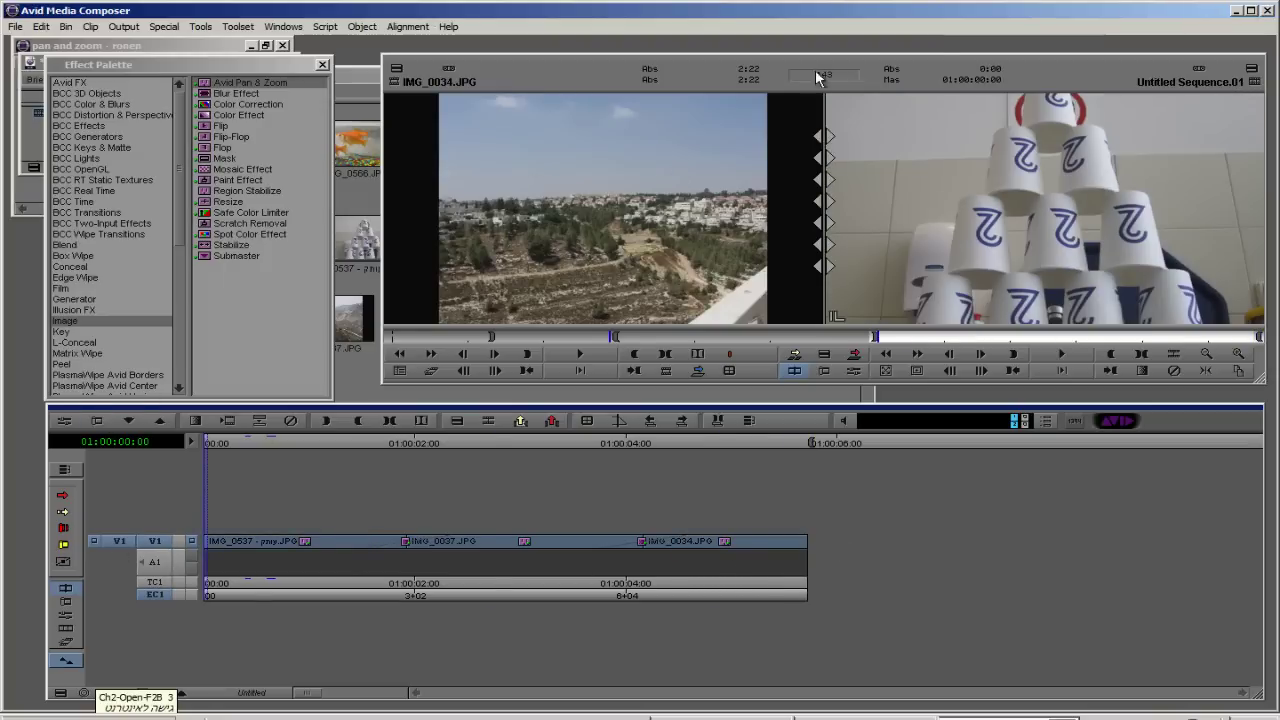
pyautogui.click(231, 421)
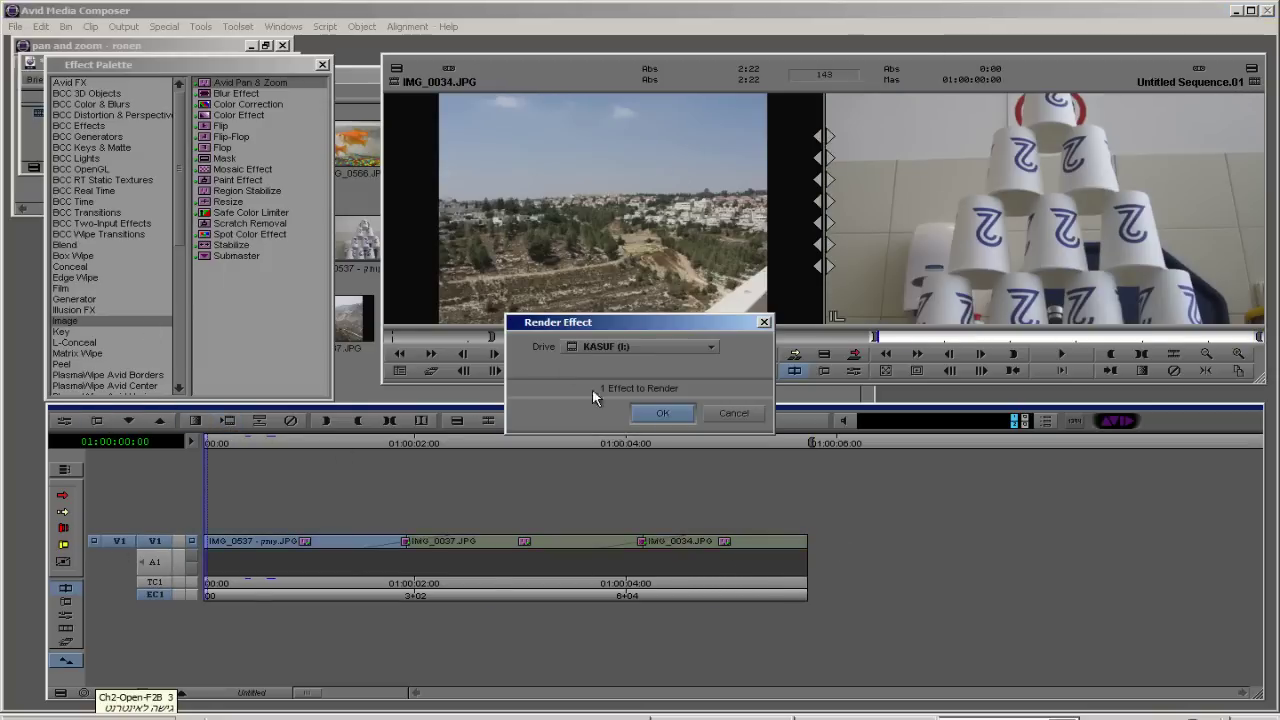
pyautogui.click(655, 414)
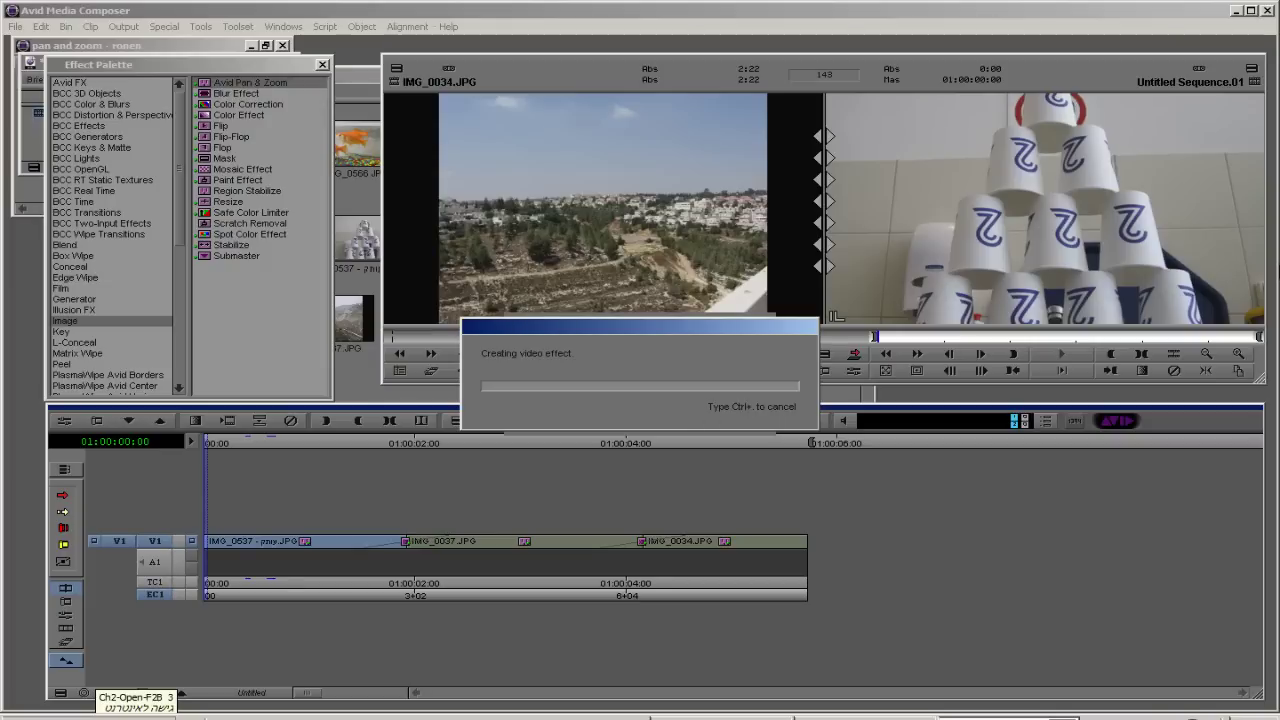
# Step: Play the animated picture sequence in full screen, and play it again from the start
pyautogui.hotkey('ctrl', 'shift', 'f')
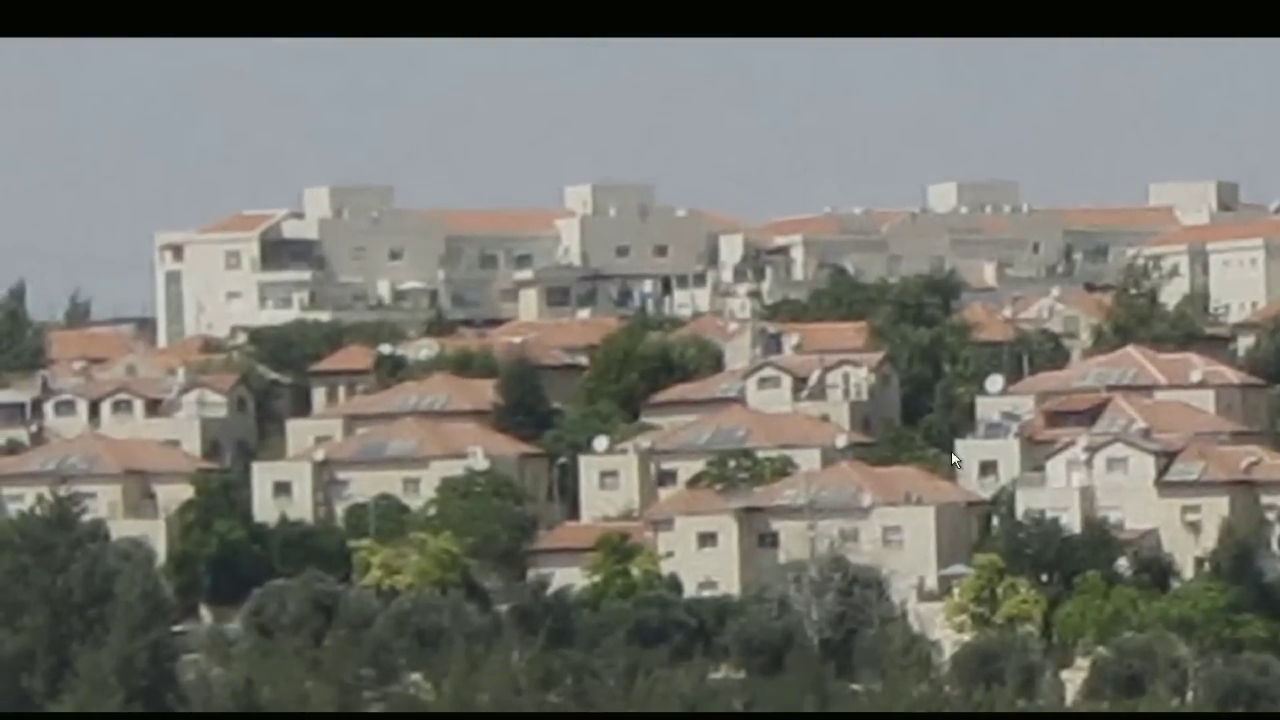
pyautogui.press('Home')
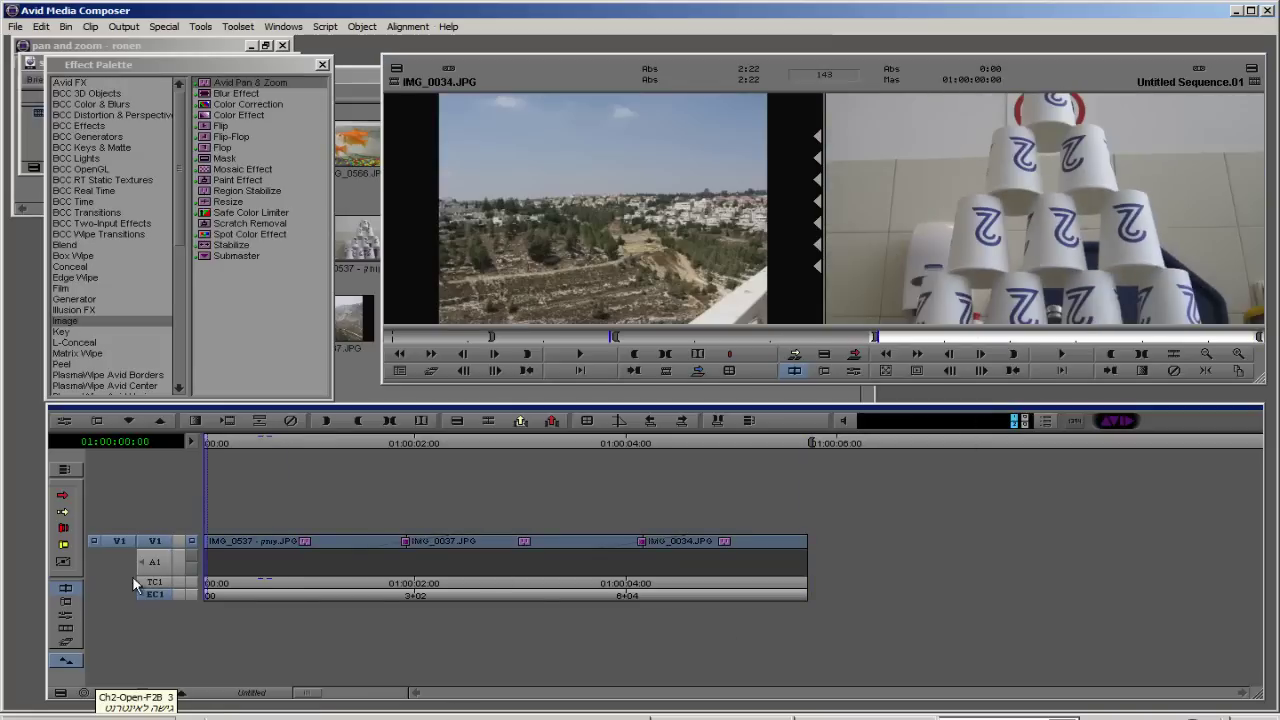
pyautogui.press('space')
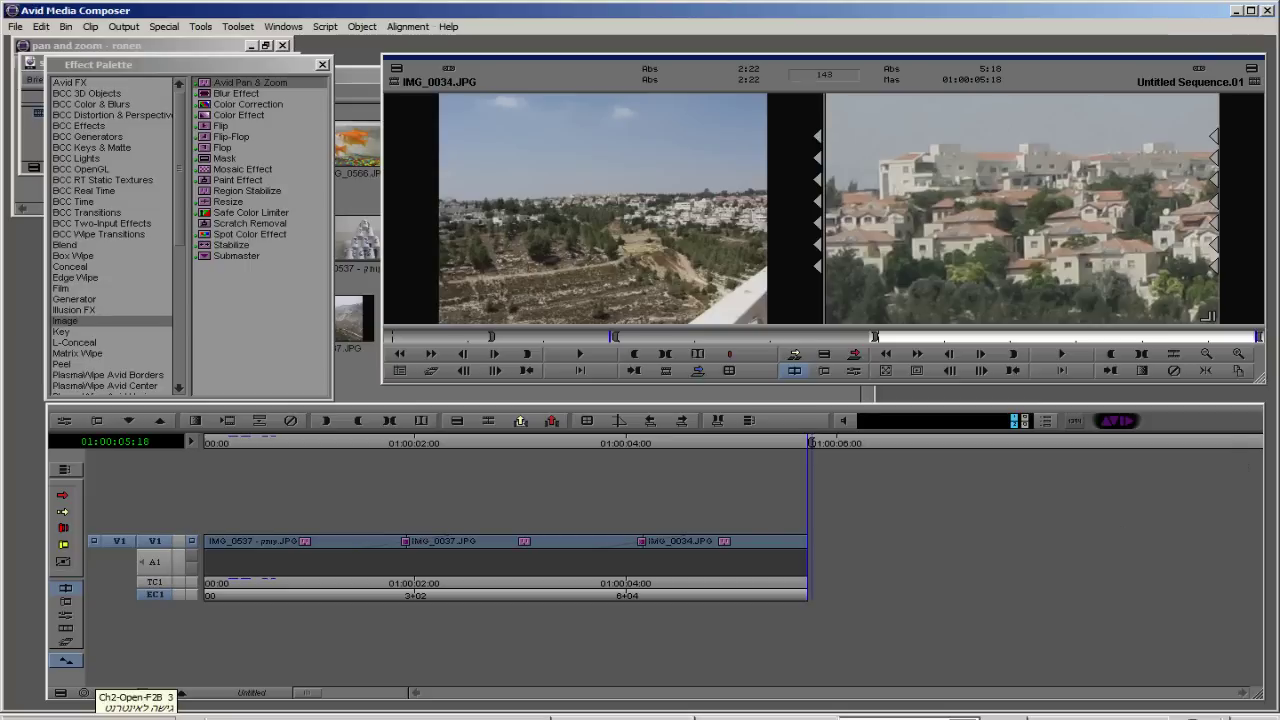
# Step: Switch to Internet Explorer and read the VideoFx product page on the Provideo site
pyautogui.hotkey('alt', 'Tab')
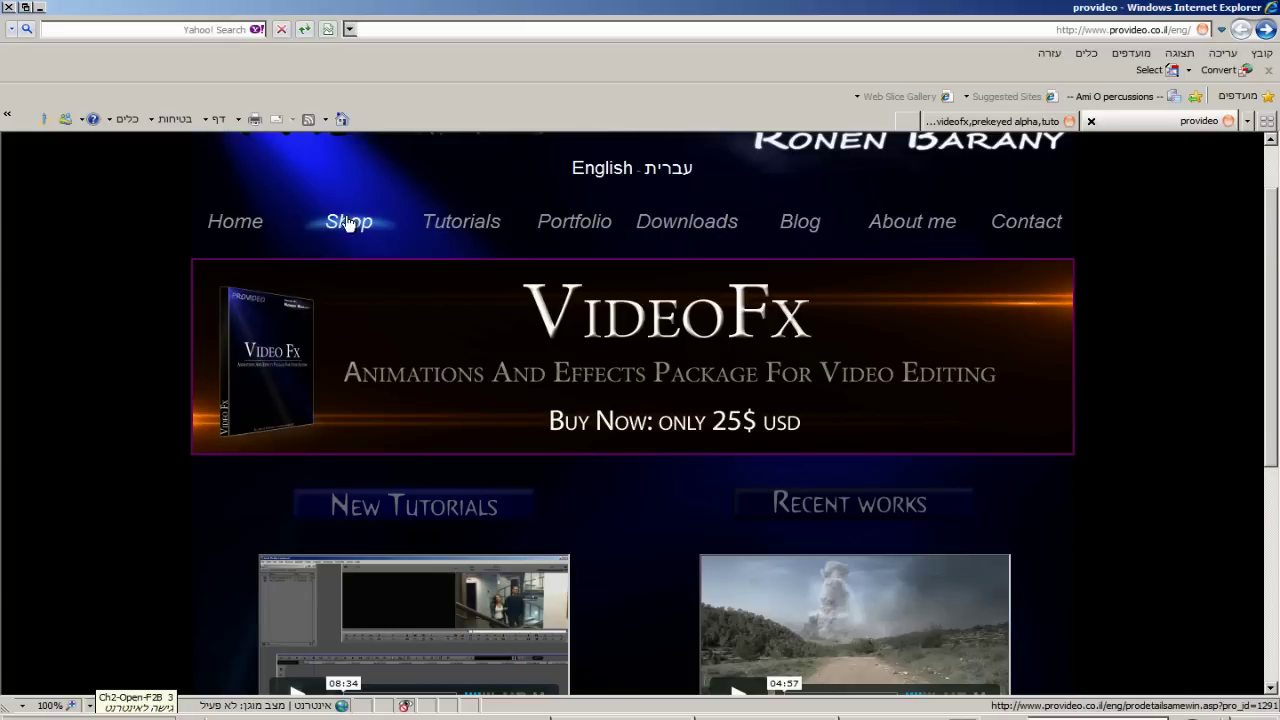
pyautogui.click(1000, 121)
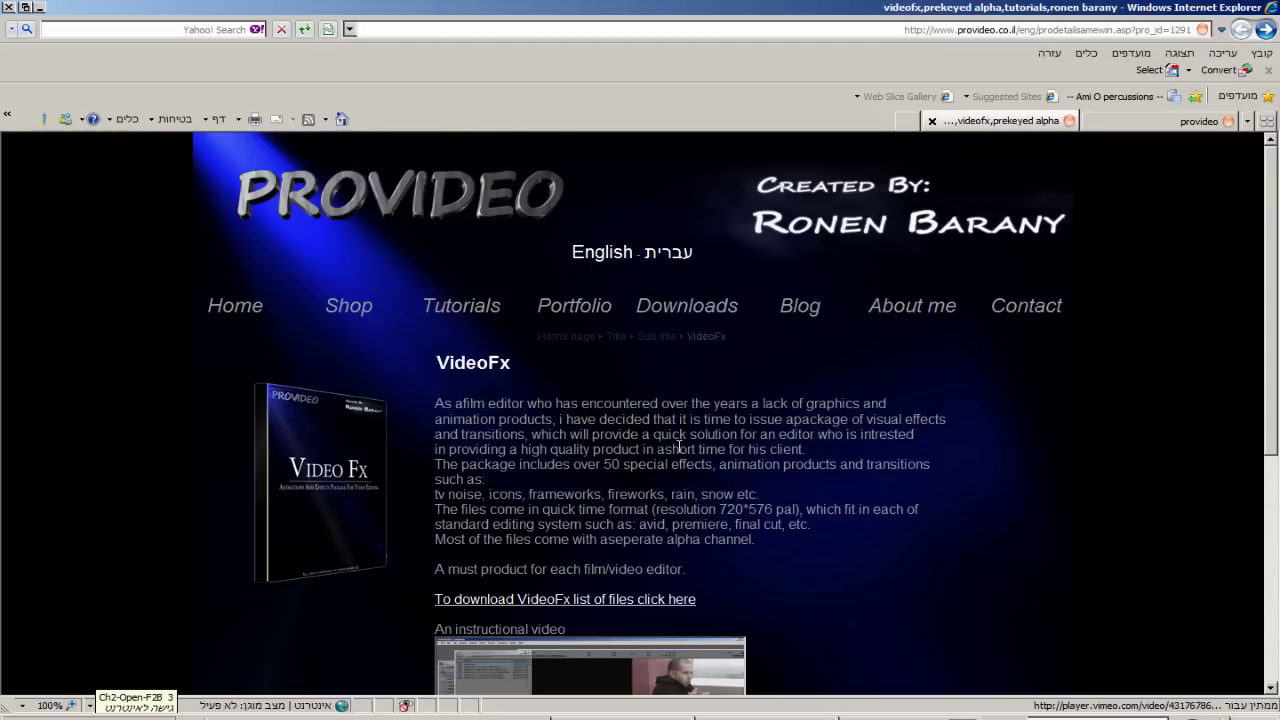
pyautogui.scroll(-5, 679, 445)
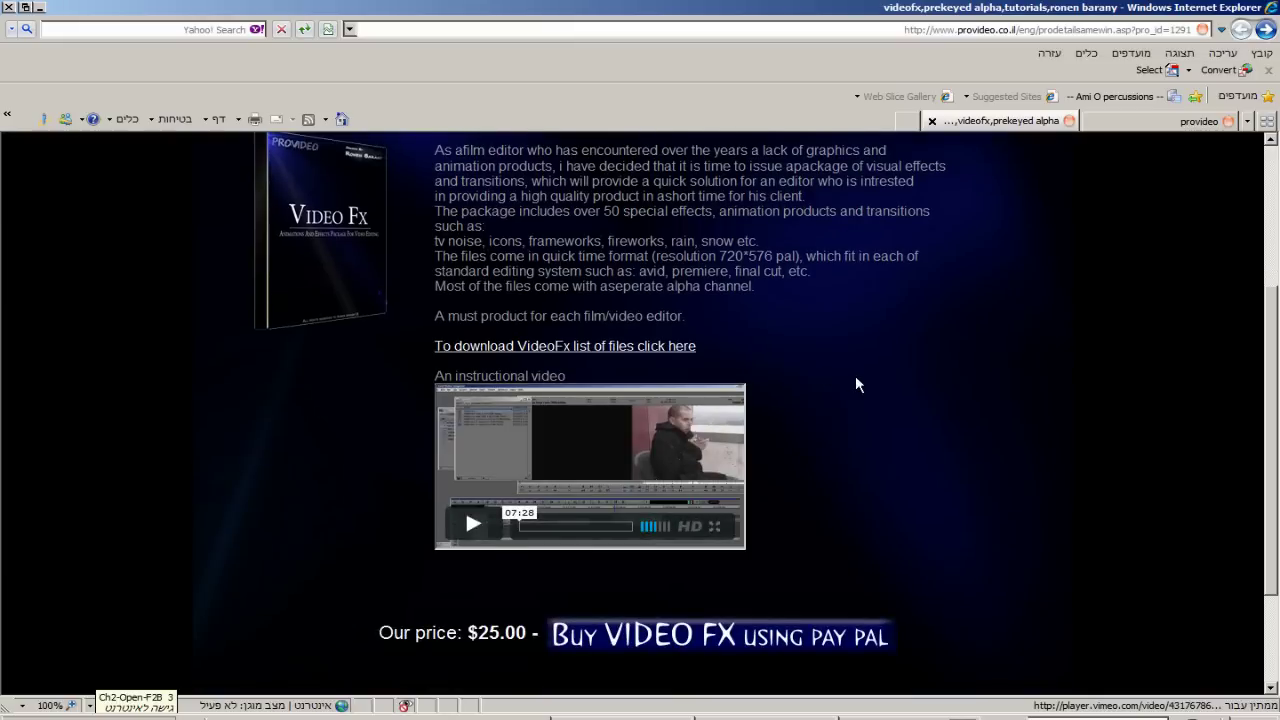
pyautogui.scroll(3, 855, 385)
pyautogui.moveTo(681, 485); pyautogui.dragTo(437, 484)
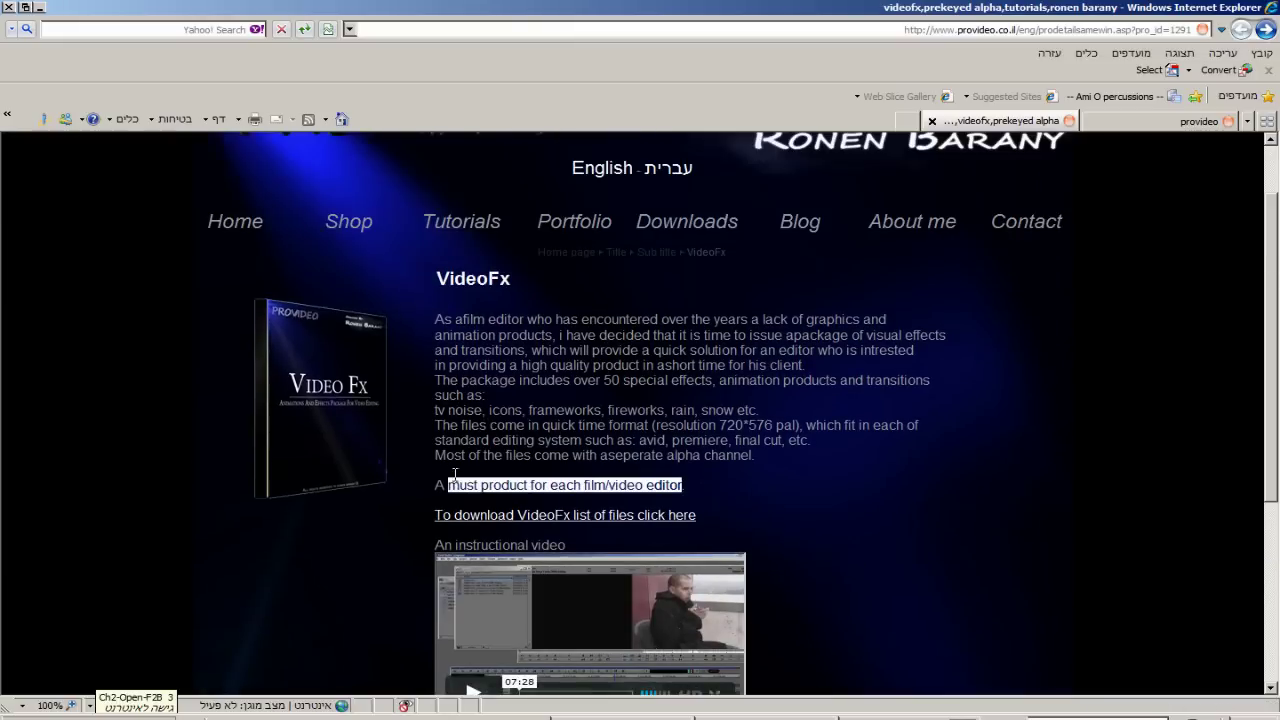
pyautogui.click(629, 483)
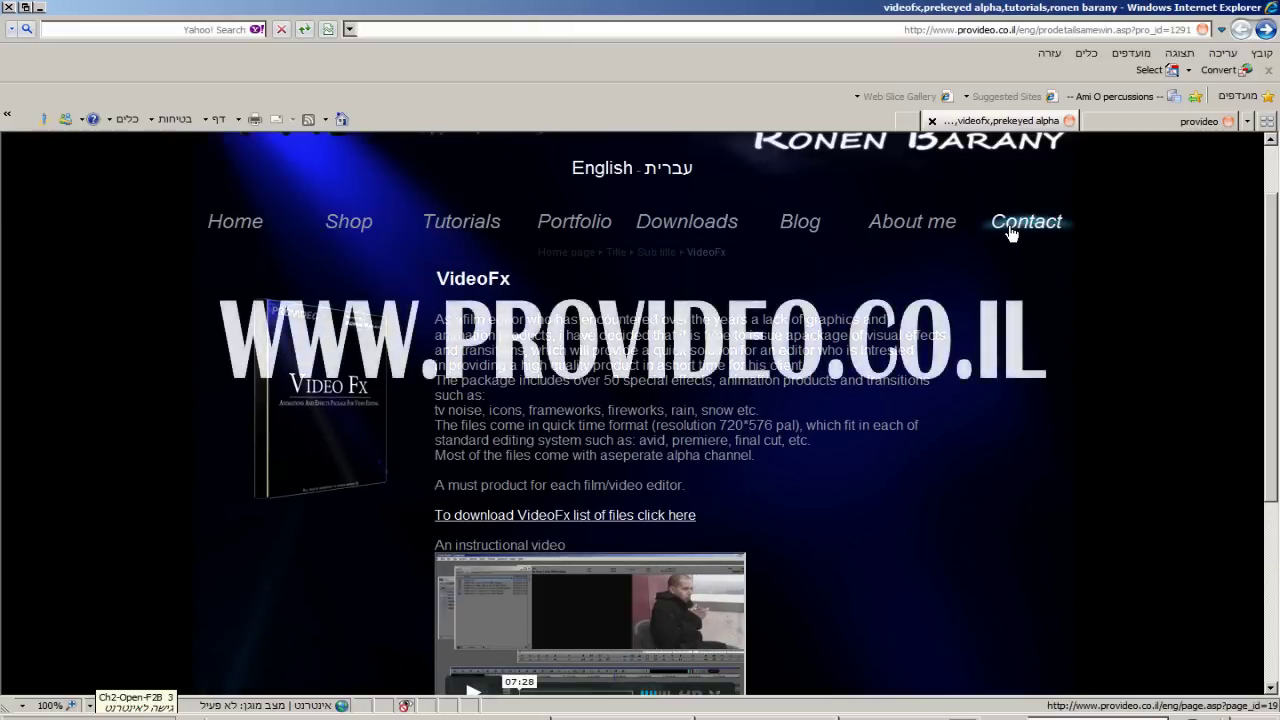